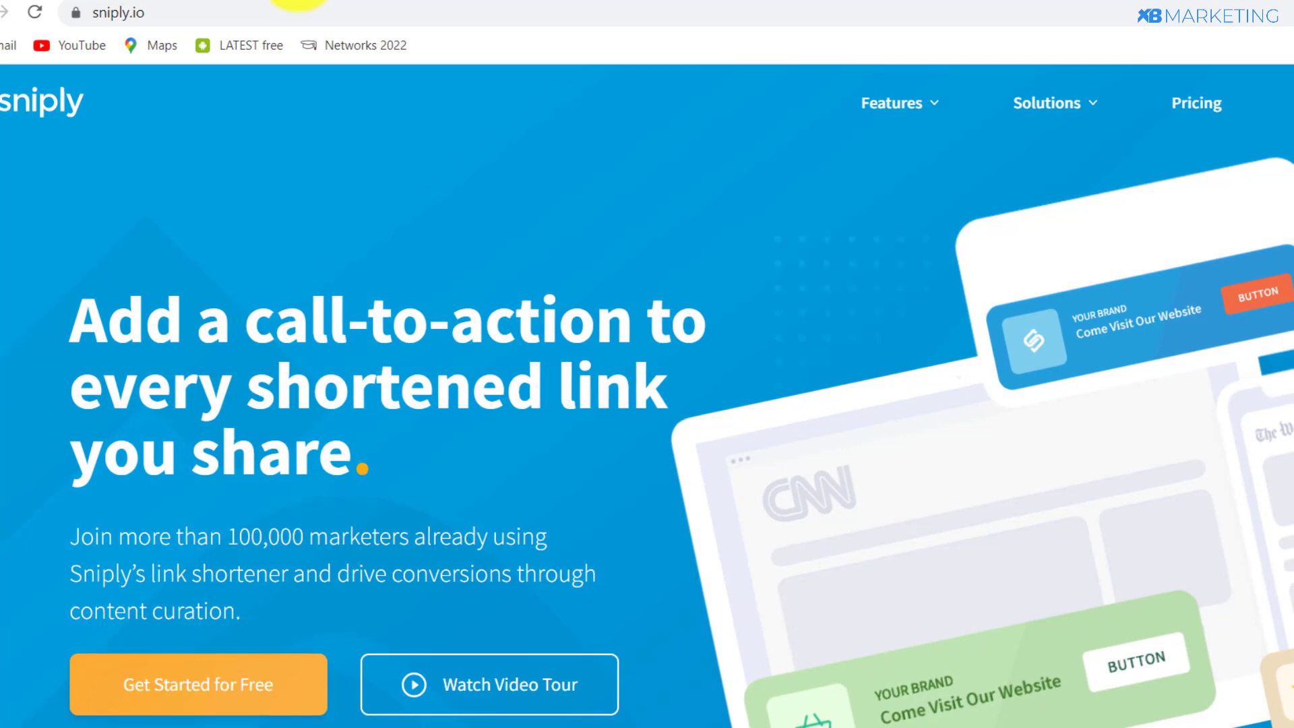
- Switch to the ClickBank home page, dismiss its sign-up offer, look through the Start Here questionnaire and close it
{"action": "left_click", "coordinate": [74, 0]}
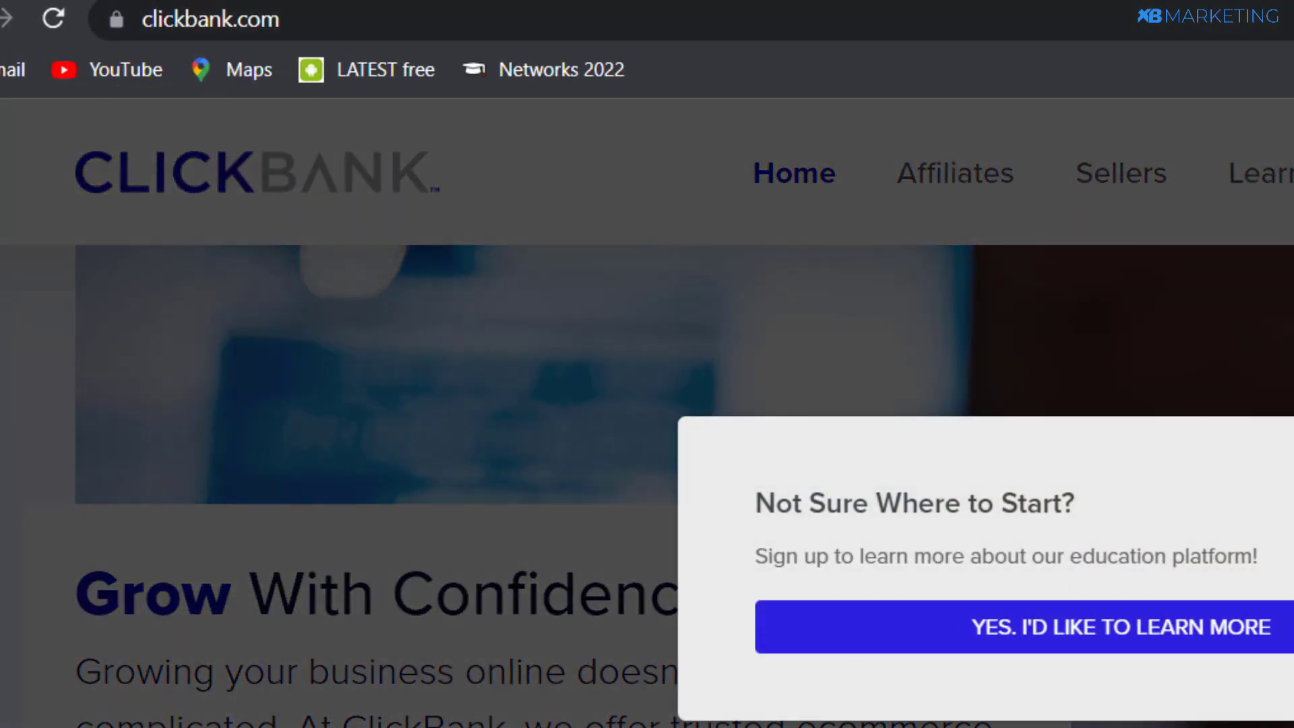
{"action": "left_click", "coordinate": [1290, 445]}
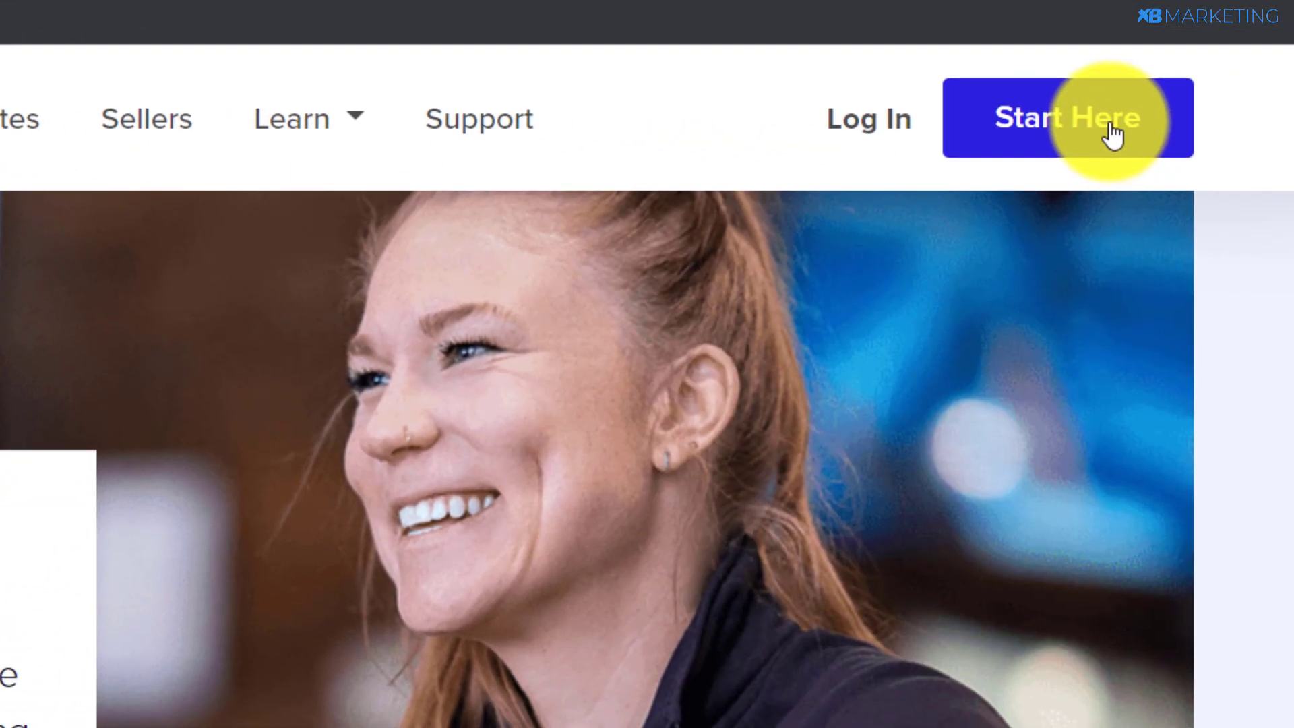
{"action": "left_click", "coordinate": [1086, 134]}
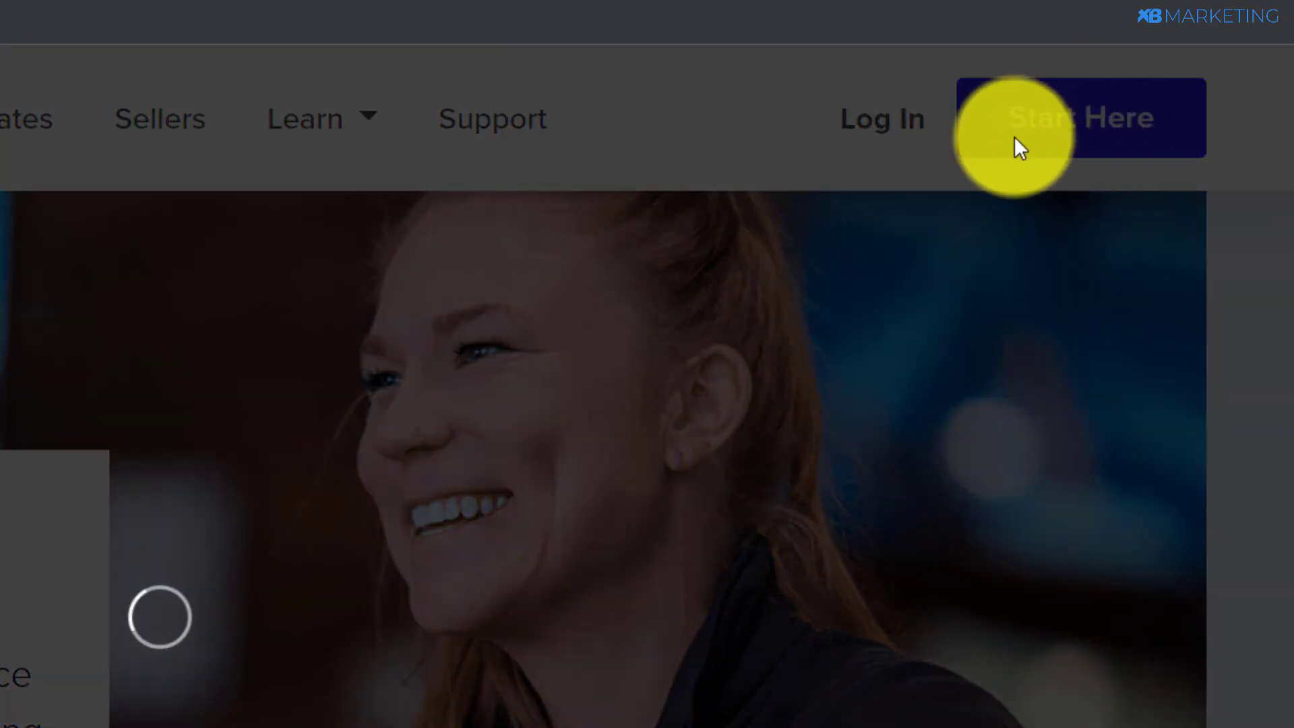
{"action": "scroll", "coordinate": [446, 598], "scroll_direction": "down", "scroll_amount": 8}
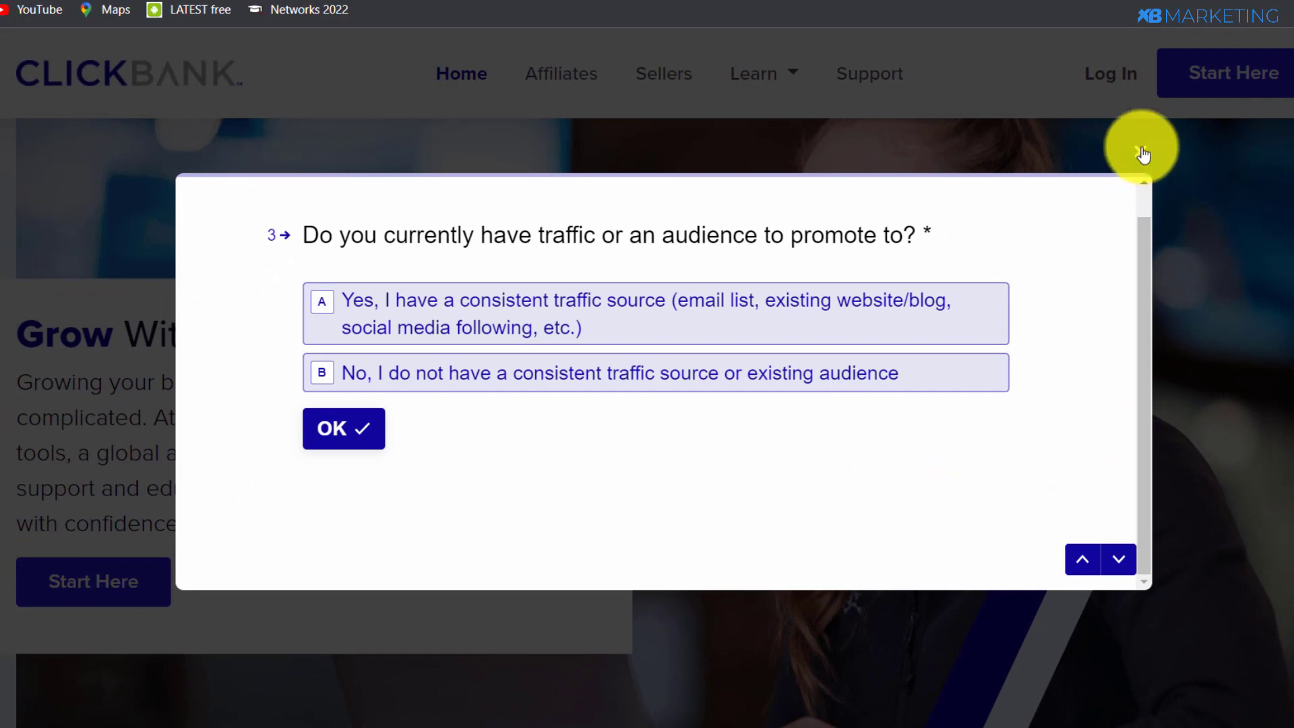
{"action": "left_click", "coordinate": [1141, 150]}
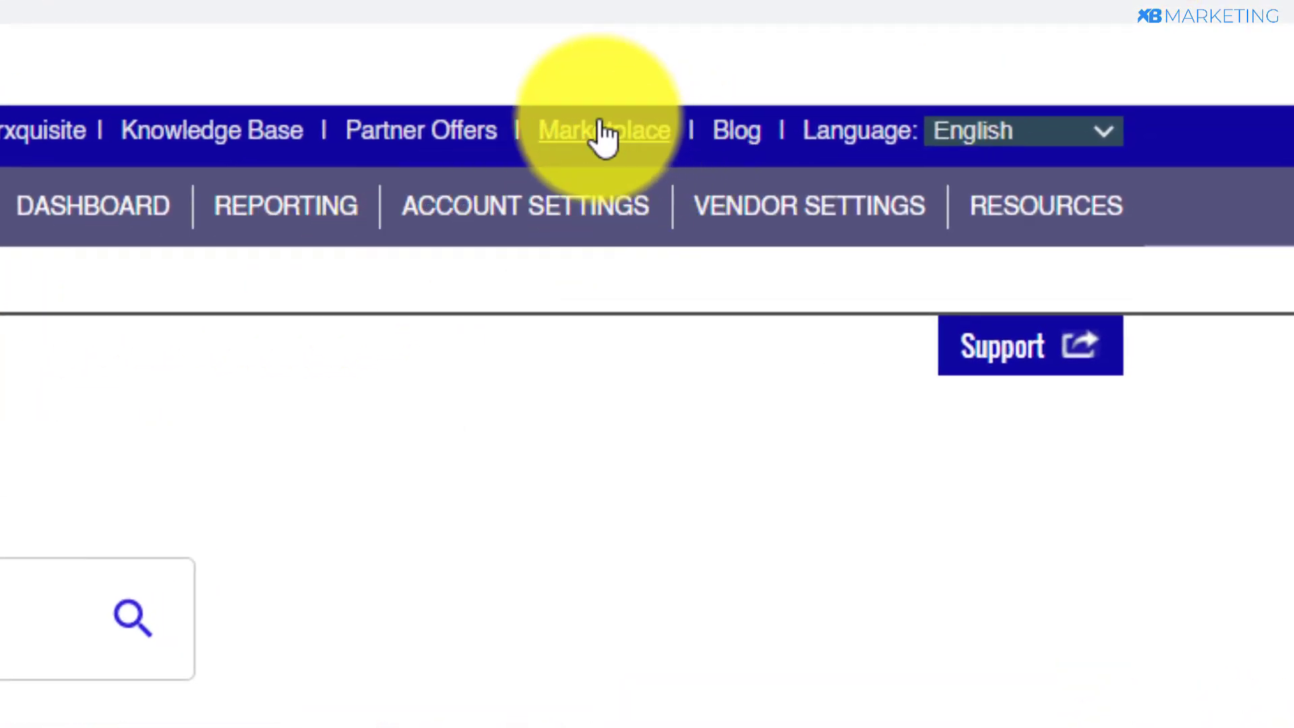
- Open the ClickBank Marketplace and show the offers in the Games category
{"action": "left_click", "coordinate": [605, 134]}
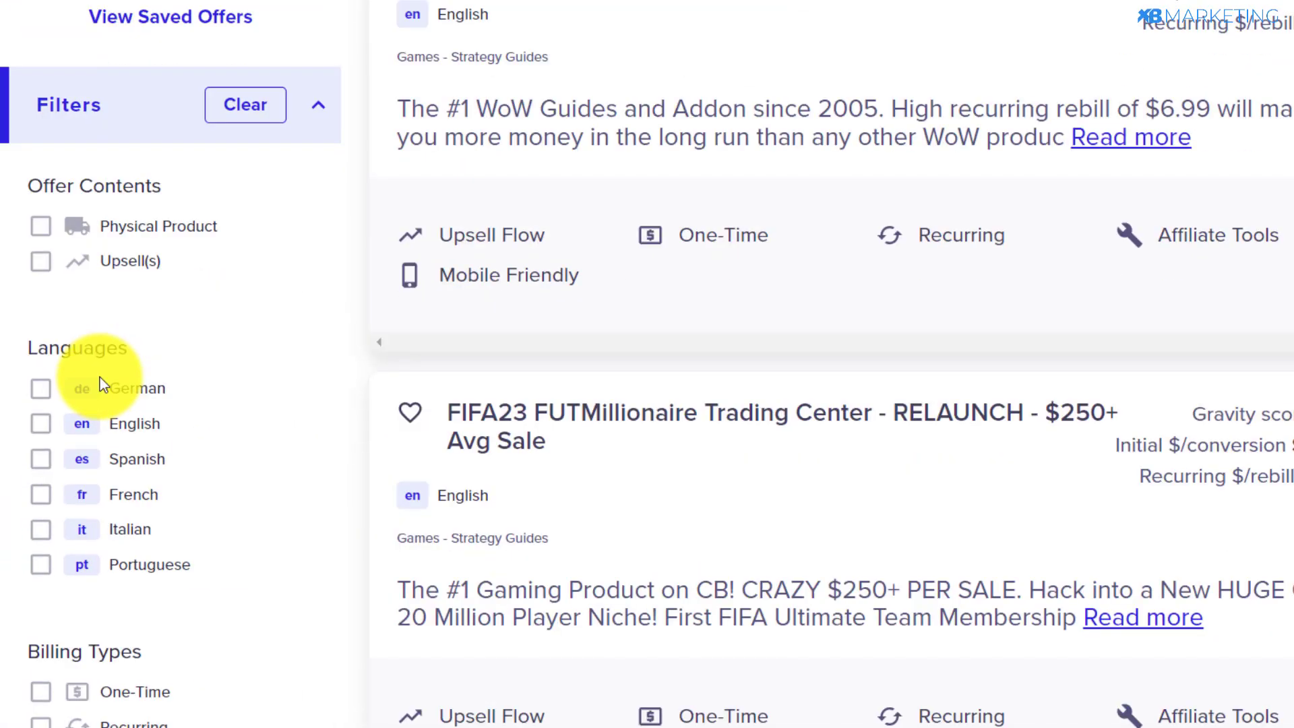
{"action": "scroll", "coordinate": [100, 384], "scroll_direction": "down", "scroll_amount": 15}
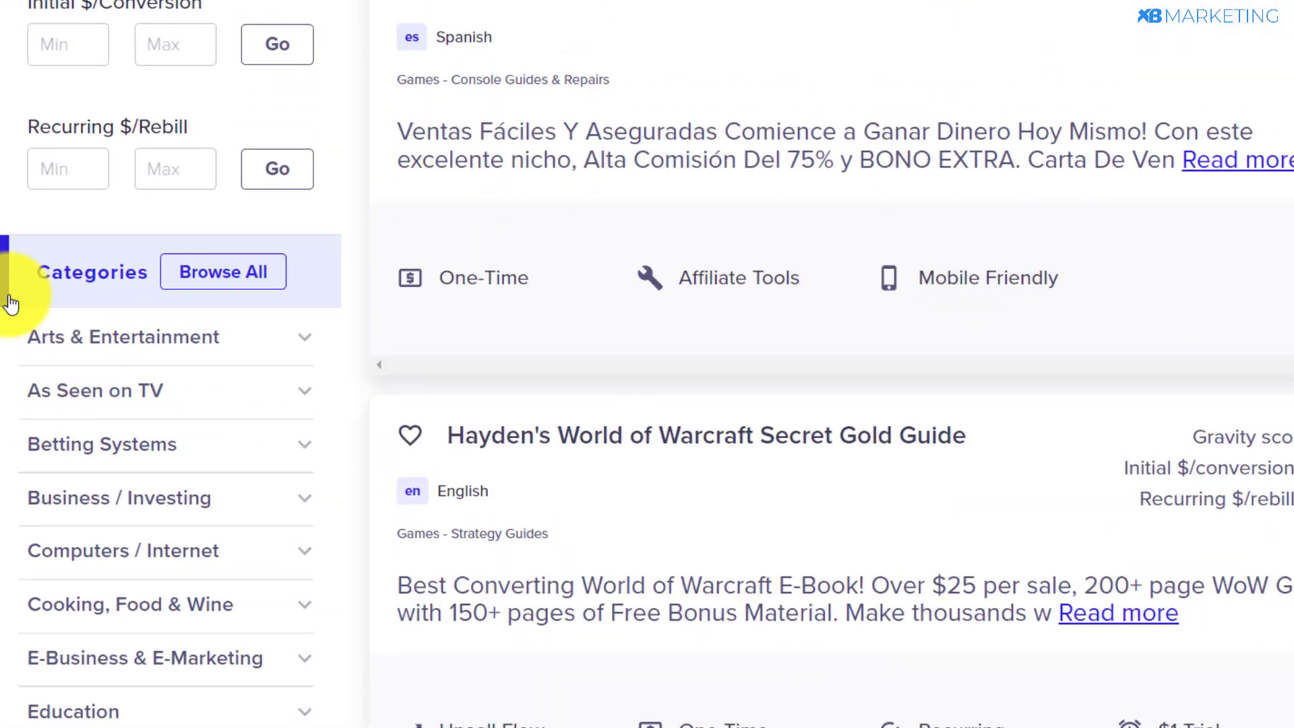
{"action": "scroll", "coordinate": [81, 289], "scroll_direction": "down", "scroll_amount": 7}
{"action": "scroll", "coordinate": [81, 289], "scroll_direction": "up", "scroll_amount": 3}
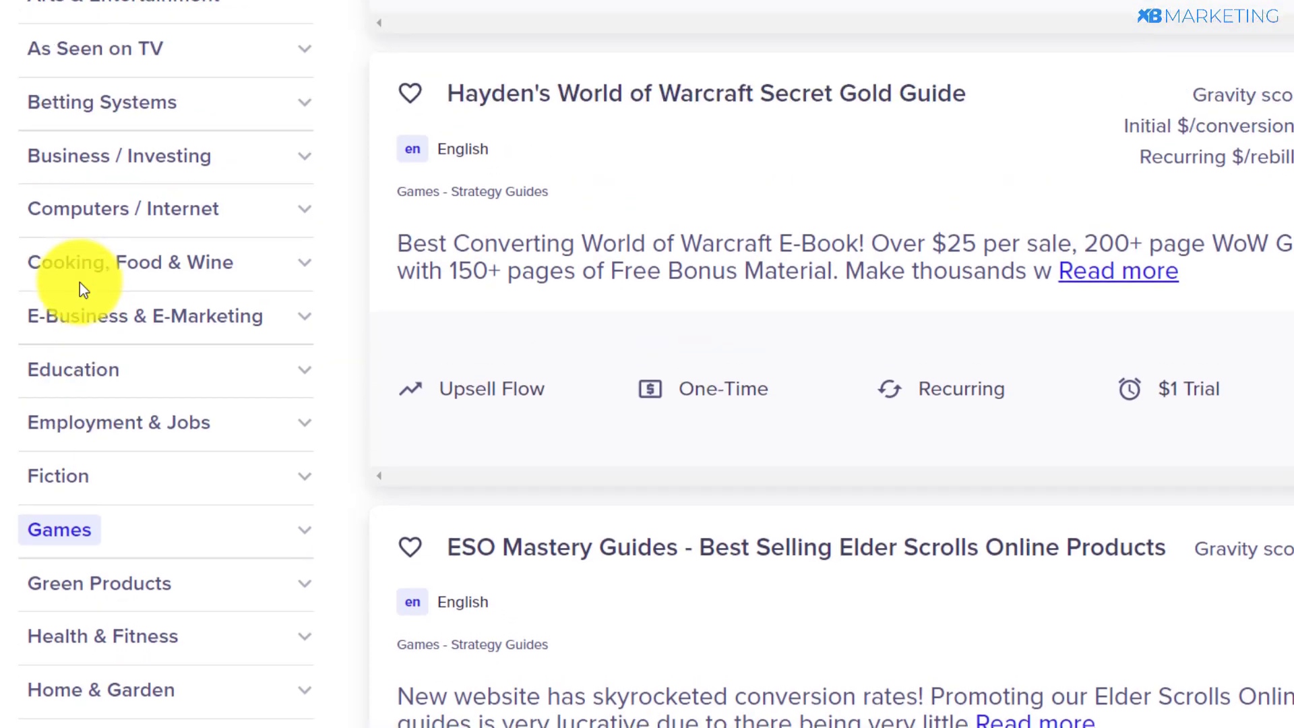
{"action": "scroll", "coordinate": [80, 282], "scroll_direction": "up", "scroll_amount": 2}
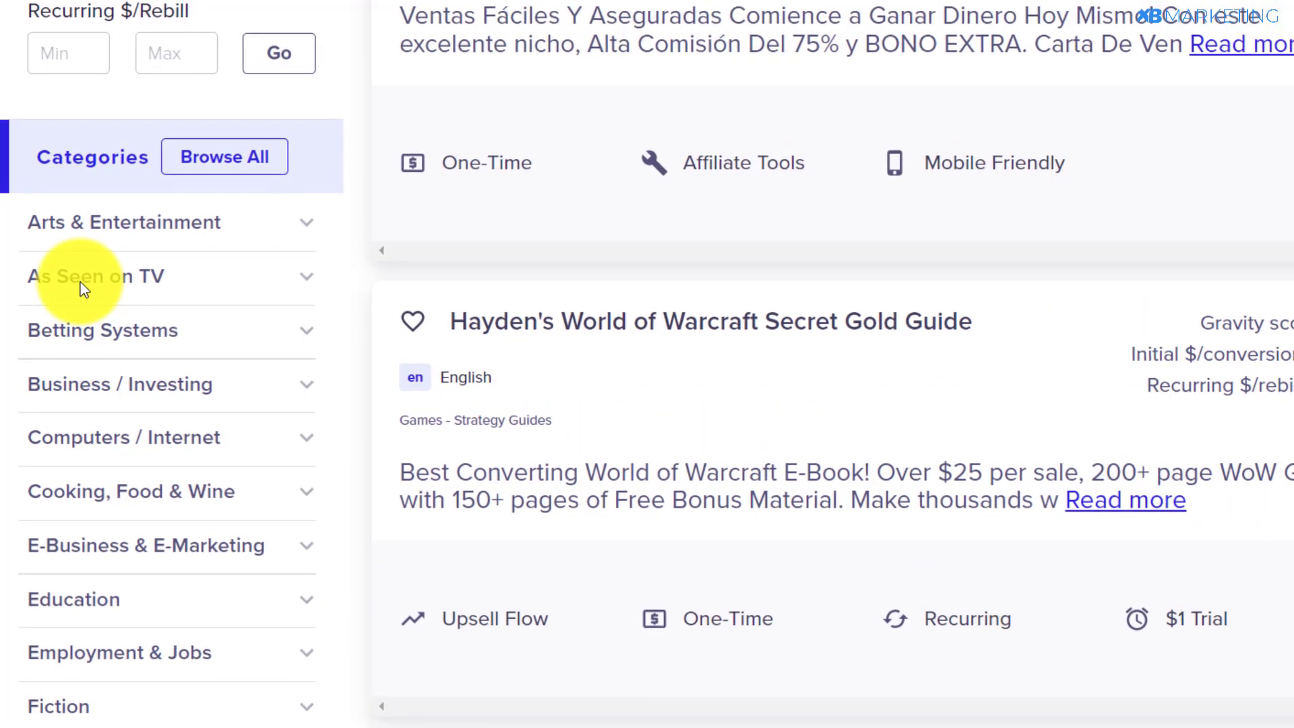
{"action": "scroll", "coordinate": [84, 276], "scroll_direction": "down", "scroll_amount": 3}
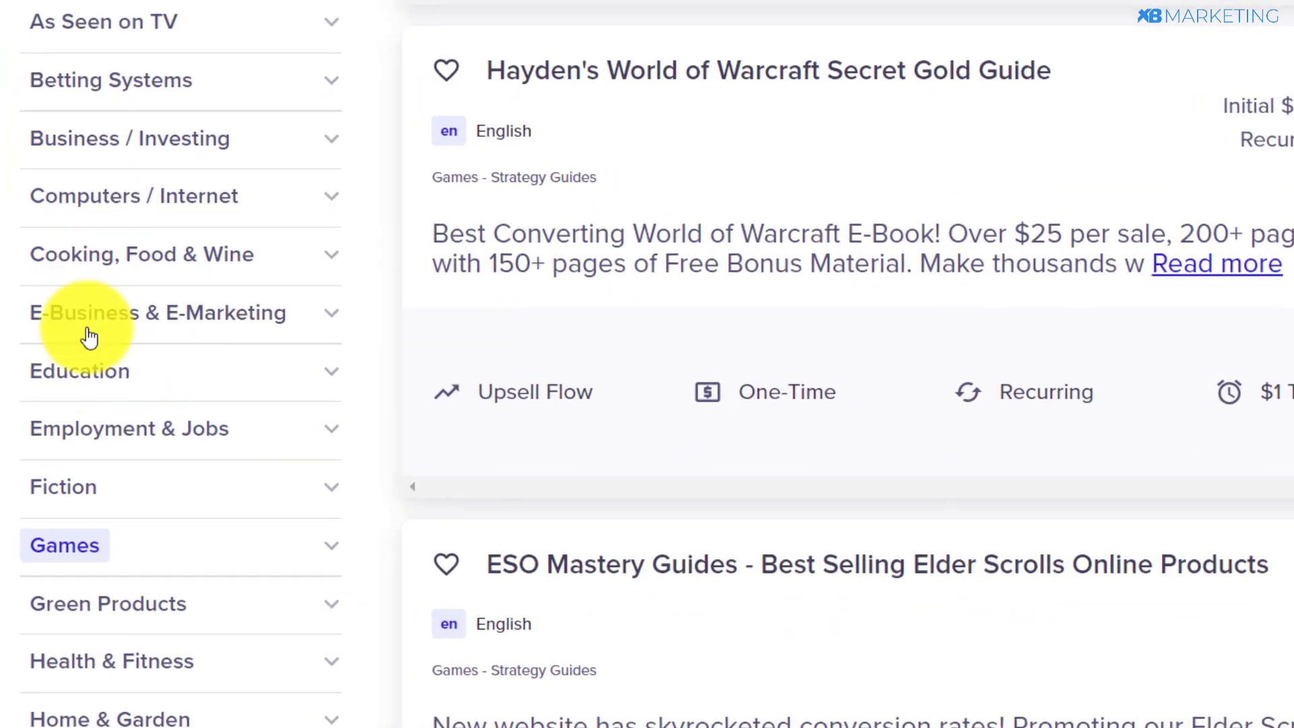
{"action": "scroll", "coordinate": [78, 511], "scroll_direction": "down", "scroll_amount": 2}
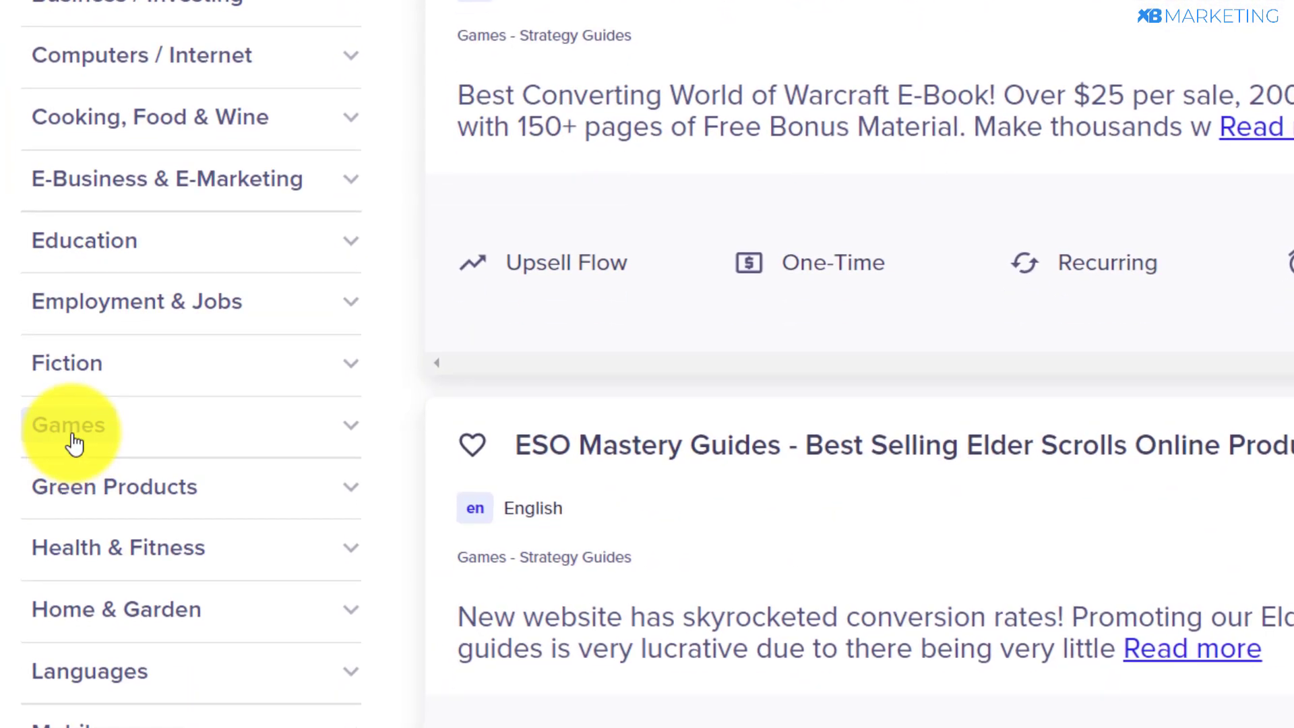
{"action": "left_click", "coordinate": [78, 439]}
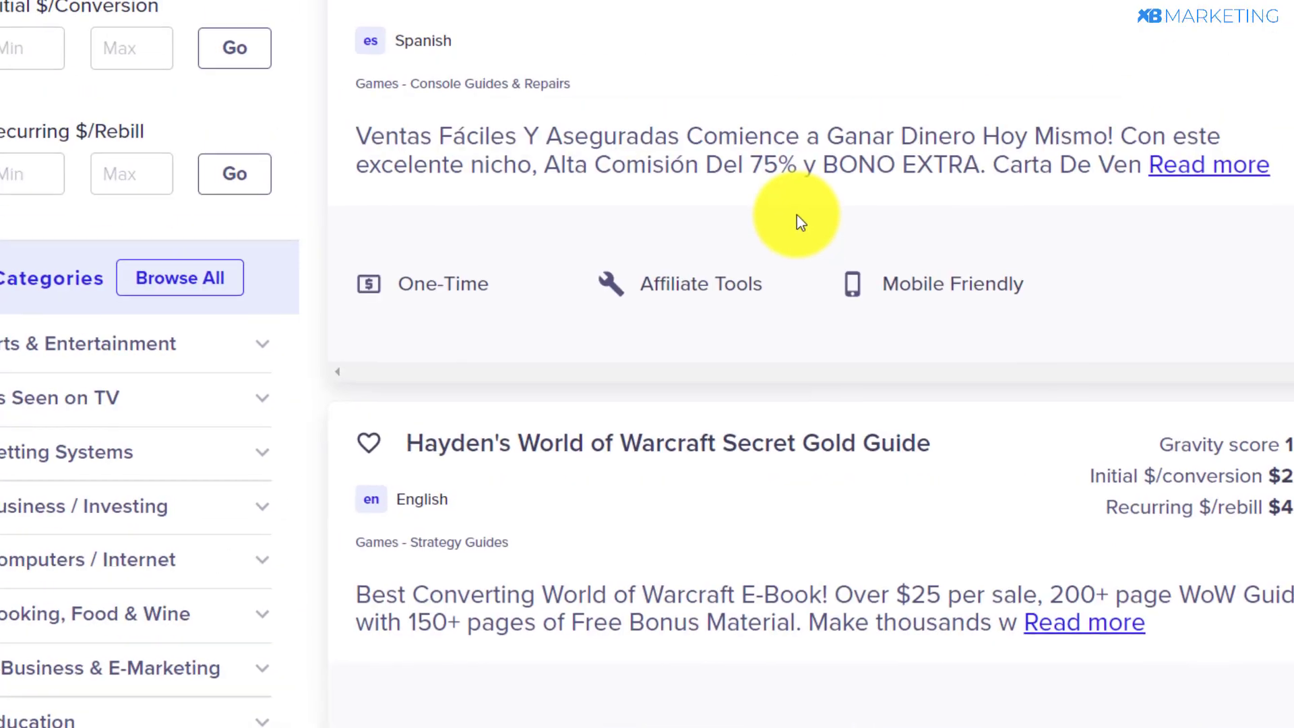
- Open the sales page of the "How to 'Make Money Gaming' eBook 2022" offer from the Games listings
{"action": "scroll", "coordinate": [736, 233], "scroll_direction": "down", "scroll_amount": 6}
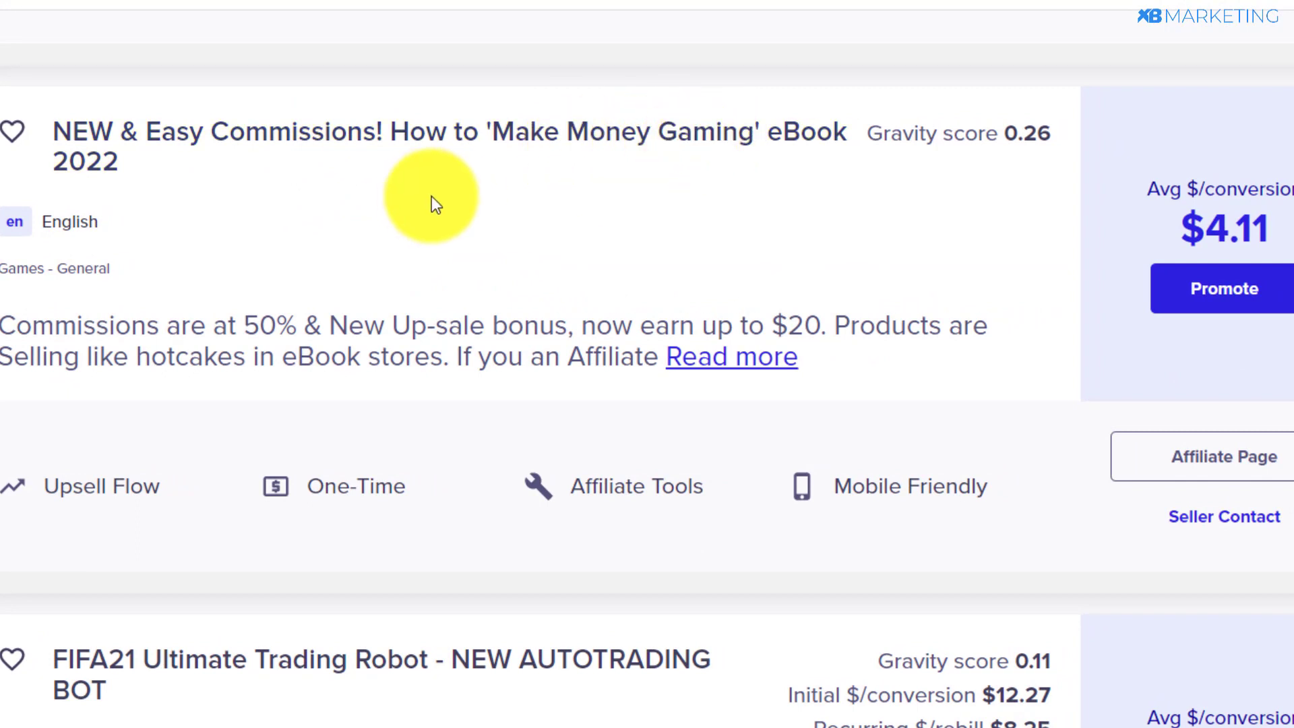
{"action": "left_click", "coordinate": [576, 143]}
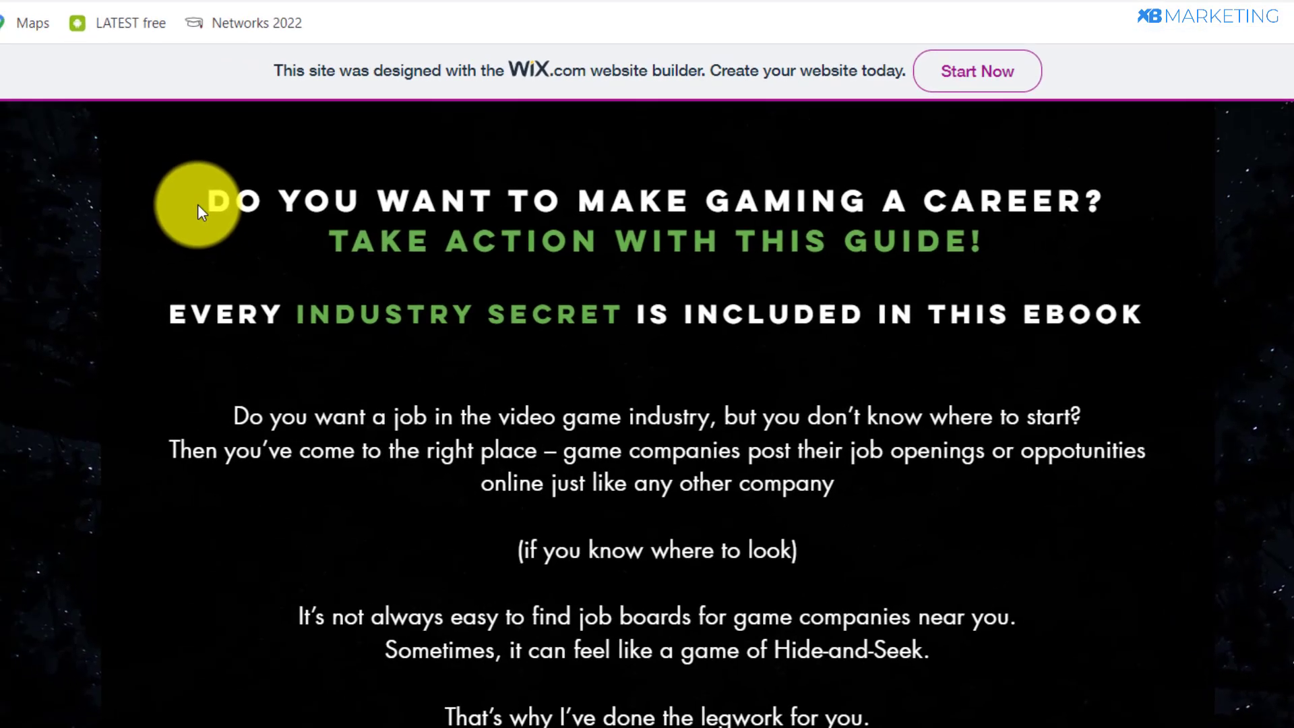
- Examine the Make Money Gaming eBook's sales page, including its career pitch, Esports and Twitch guide heading and book images
{"action": "left_click_drag", "start_coordinate": [202, 206], "coordinate": [333, 202]}
{"action": "scroll", "coordinate": [471, 250], "scroll_direction": "down", "scroll_amount": 2}
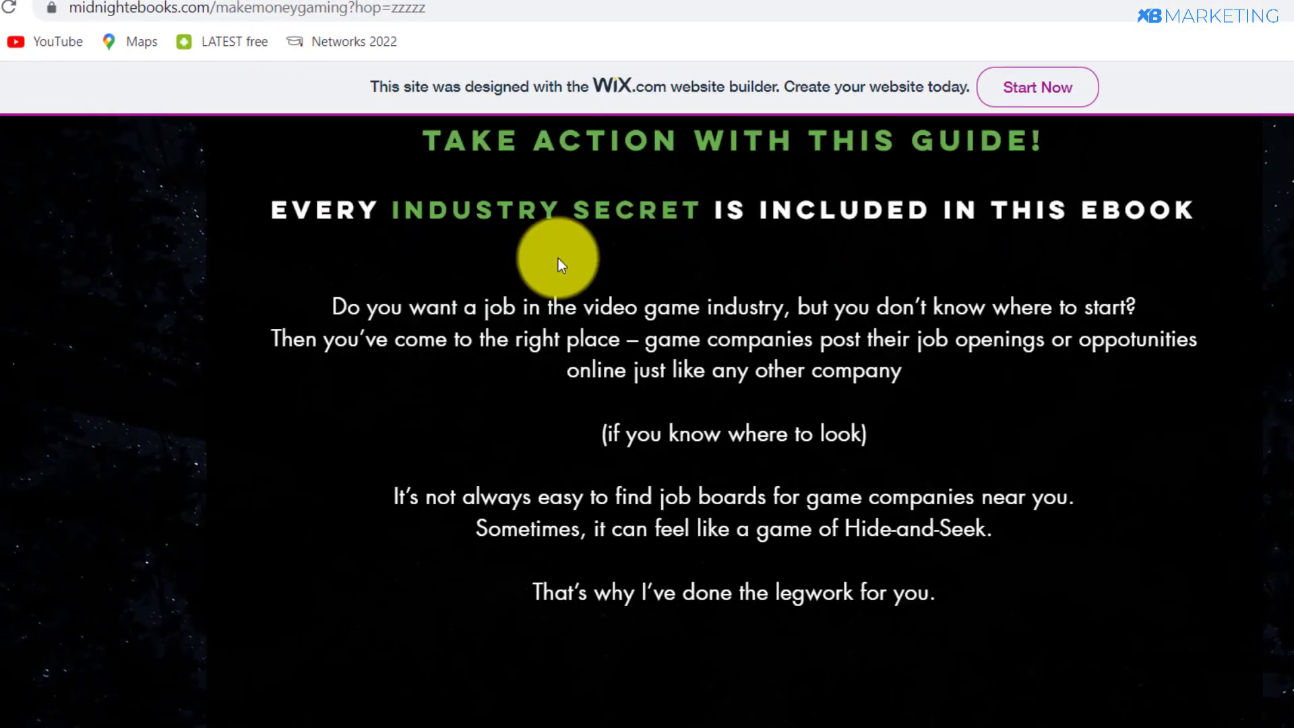
{"action": "scroll", "coordinate": [558, 258], "scroll_direction": "down", "scroll_amount": 5}
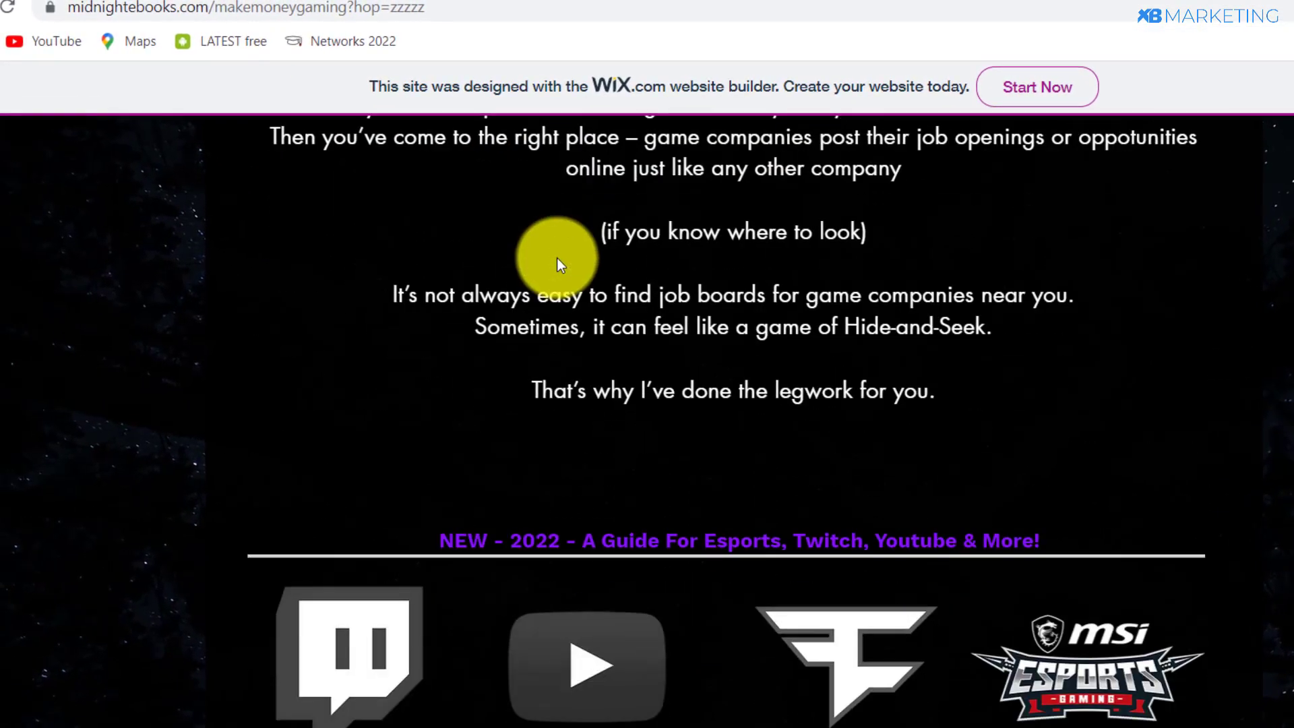
{"action": "left_click_drag", "start_coordinate": [510, 310], "coordinate": [893, 299]}
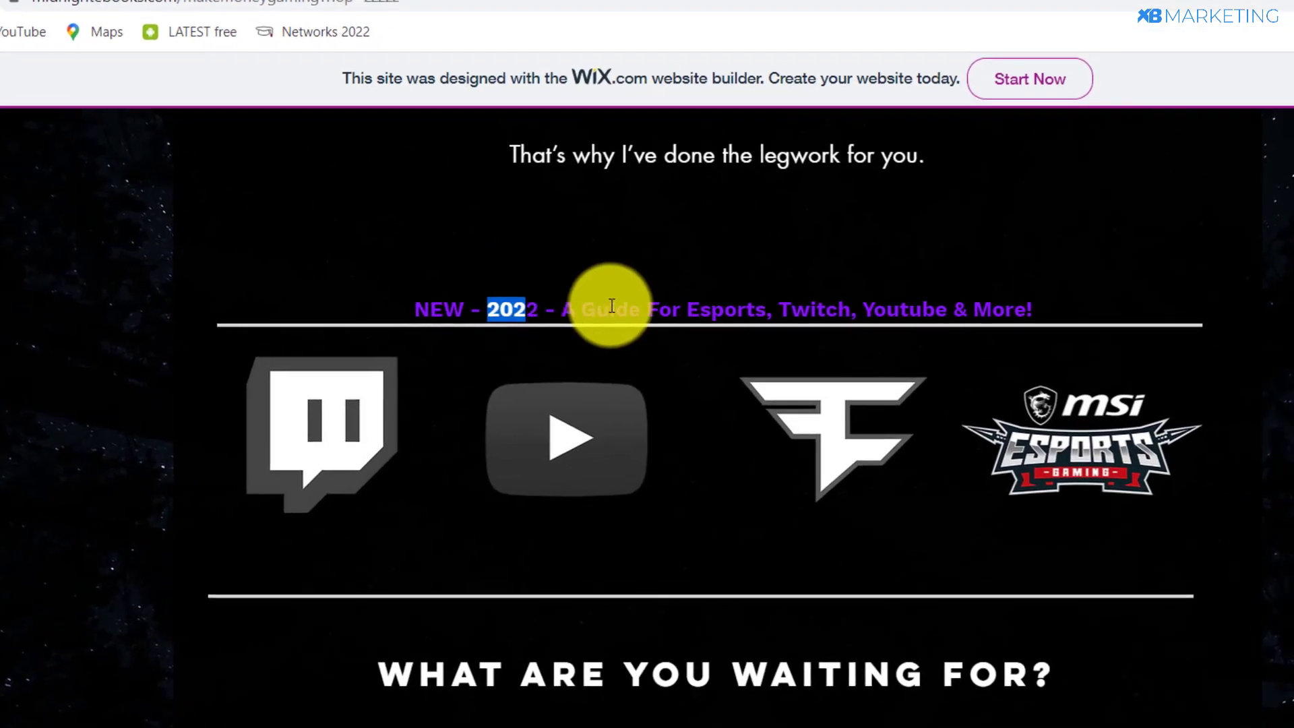
{"action": "left_click", "coordinate": [766, 315]}
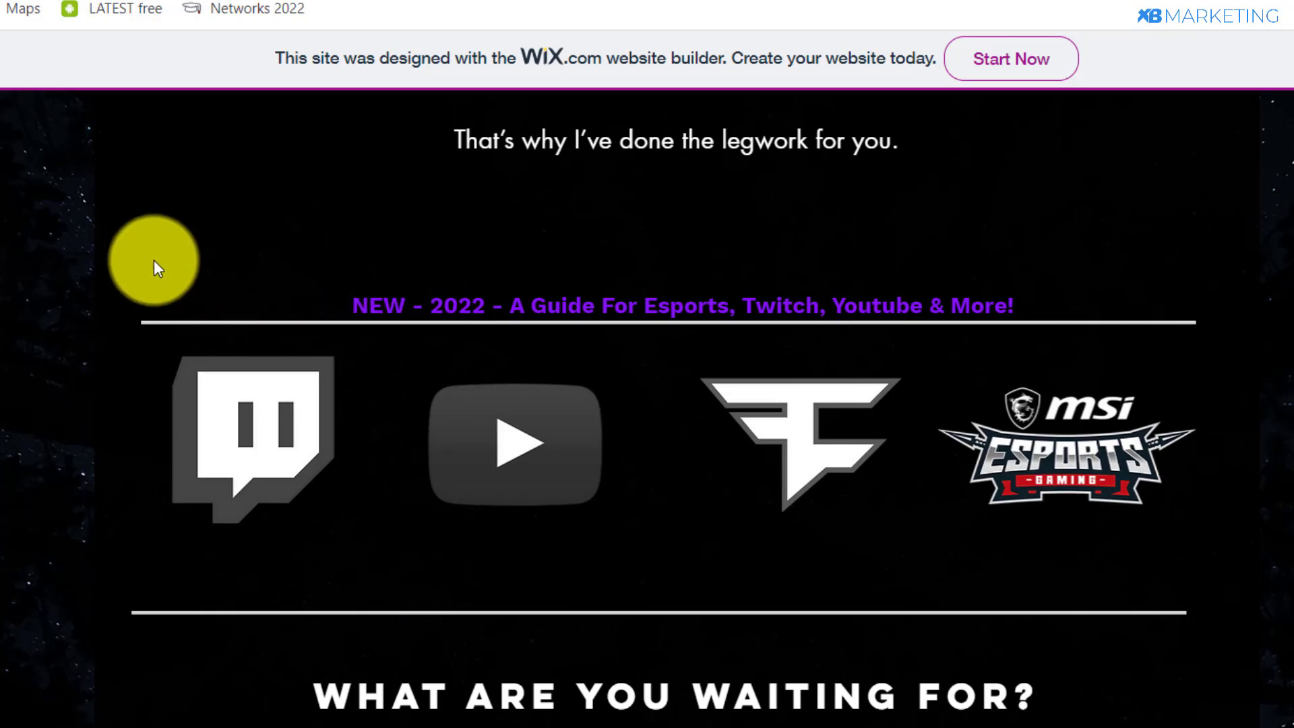
{"action": "scroll", "coordinate": [154, 260], "scroll_direction": "up", "scroll_amount": 3}
{"action": "scroll", "coordinate": [153, 260], "scroll_direction": "down", "scroll_amount": 15}
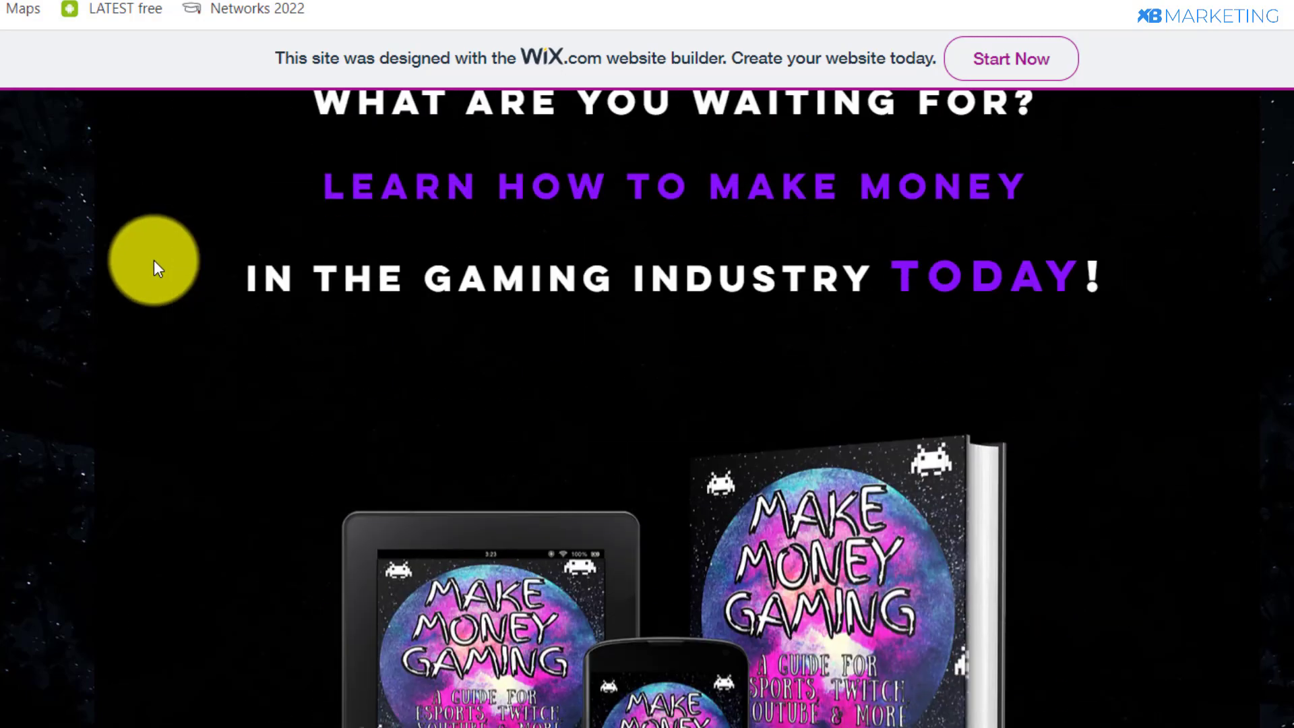
{"action": "scroll", "coordinate": [153, 260], "scroll_direction": "down", "scroll_amount": 4}
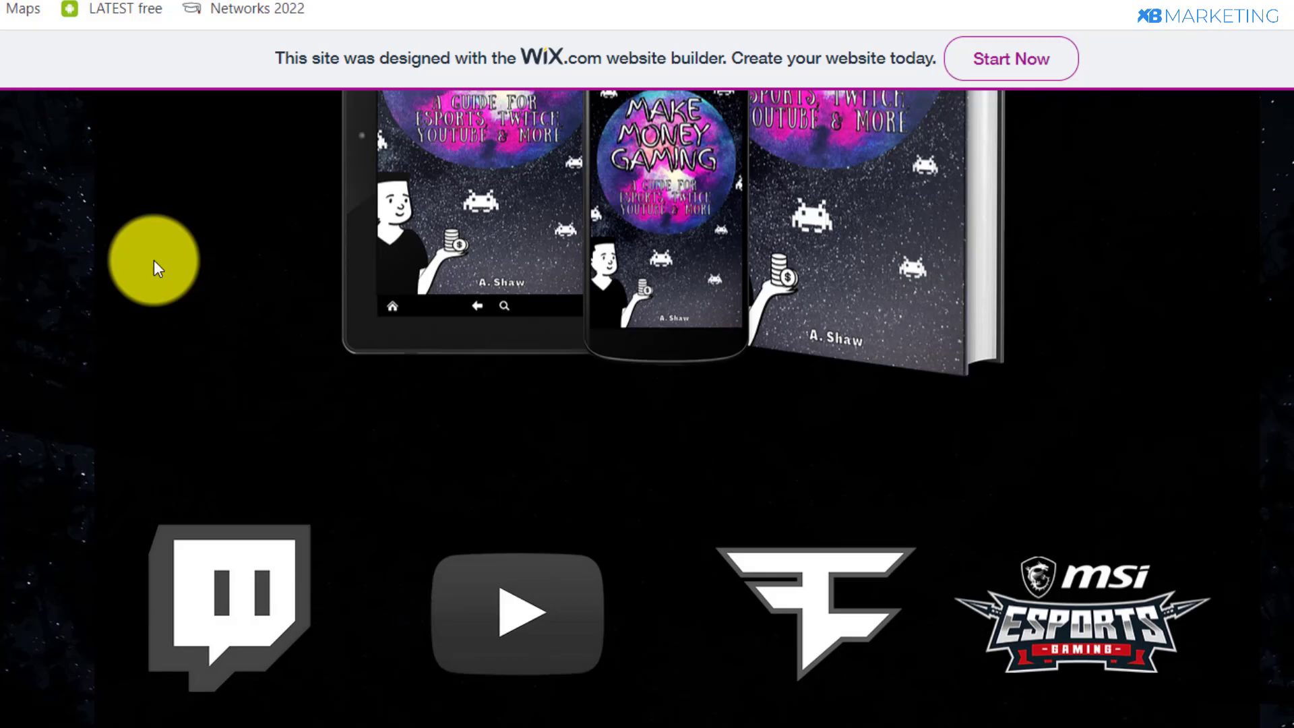
{"action": "scroll", "coordinate": [154, 260], "scroll_direction": "up", "scroll_amount": 3}
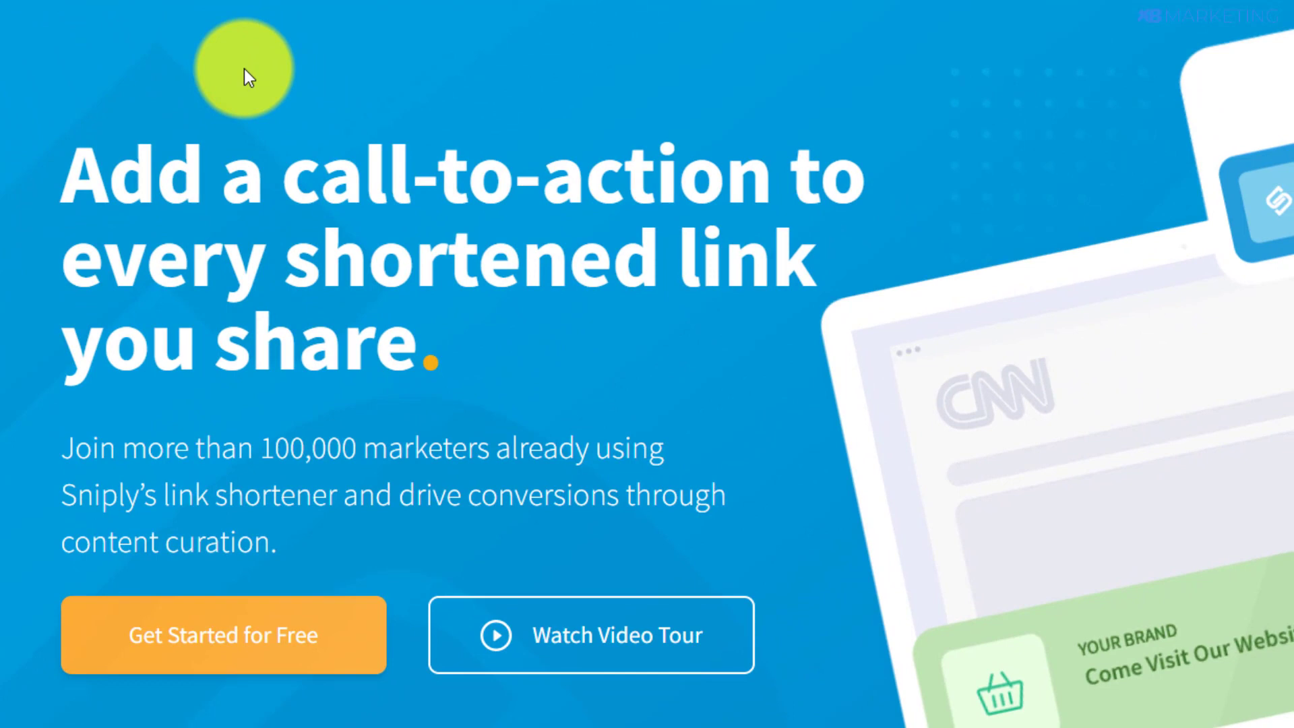
- Sign up for Sniply's Free plan and create the account with a name, an e-mail address and a password
{"action": "scroll", "coordinate": [175, 413], "scroll_direction": "down", "scroll_amount": 2}
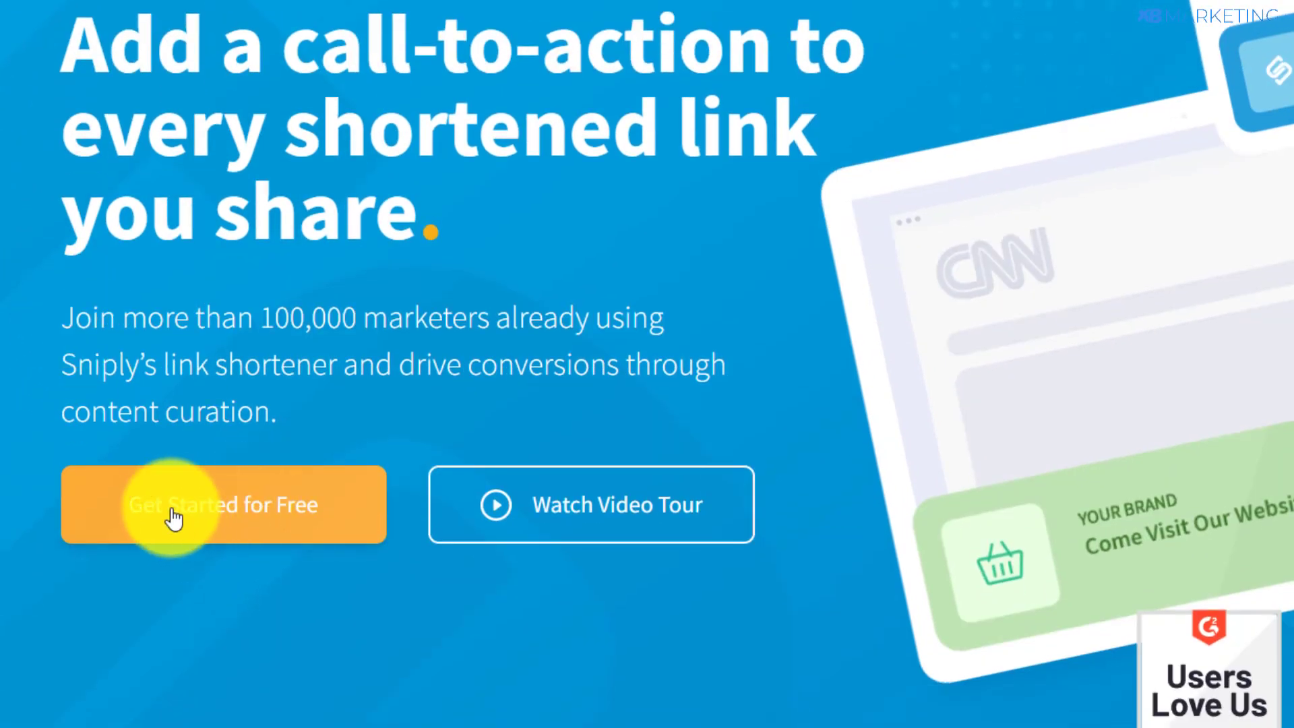
{"action": "left_click", "coordinate": [217, 523]}
{"action": "scroll", "coordinate": [357, 116], "scroll_direction": "down", "scroll_amount": 3}
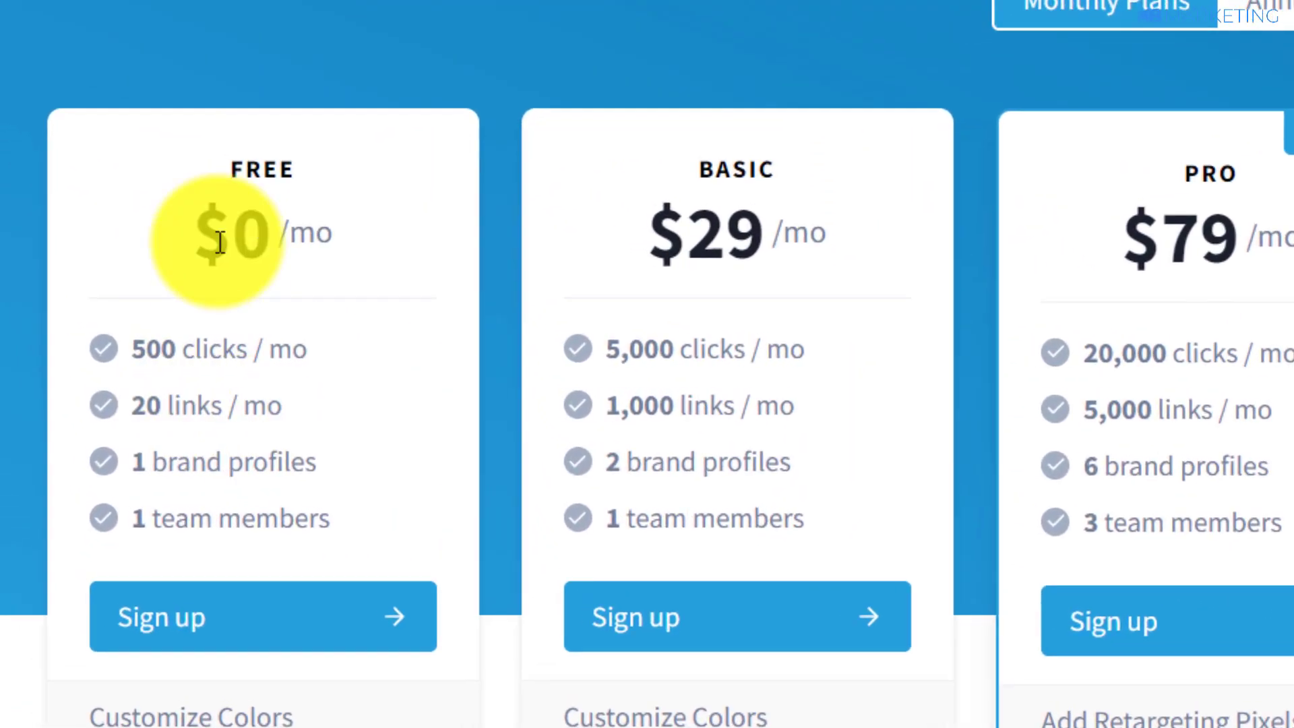
{"action": "left_click", "coordinate": [160, 637]}
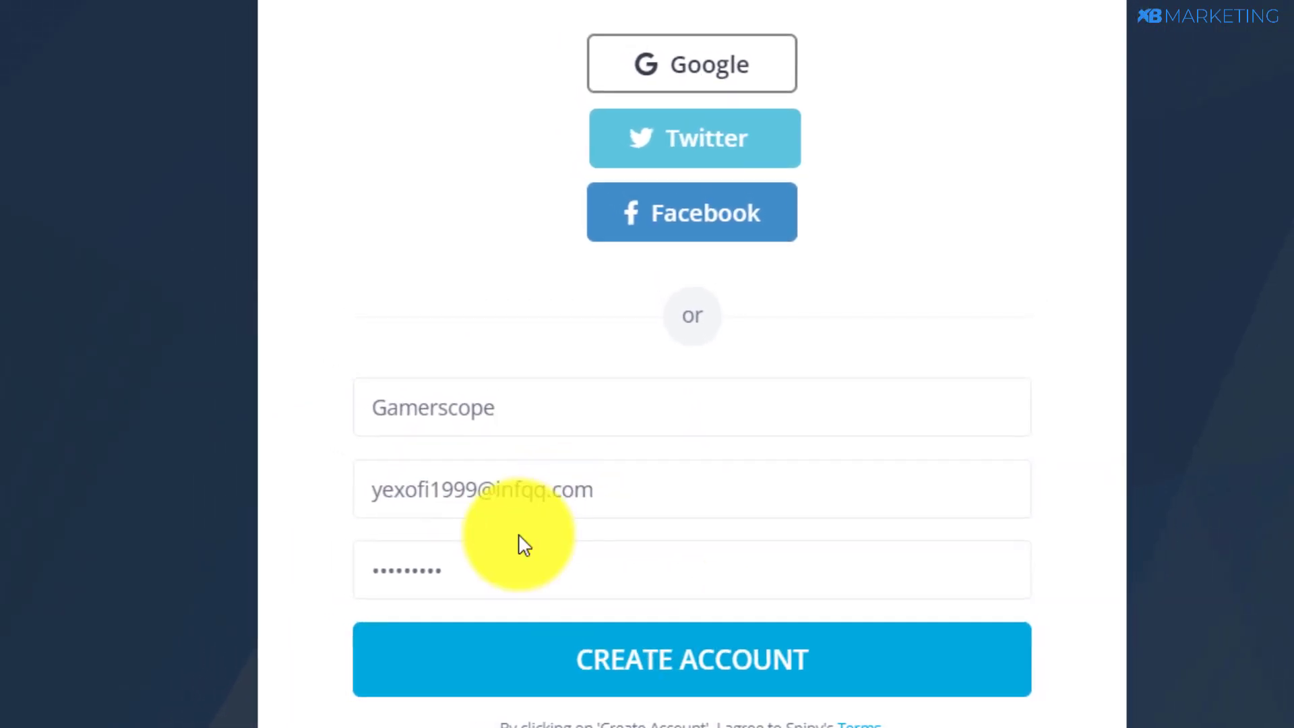
{"action": "left_click", "coordinate": [662, 672]}
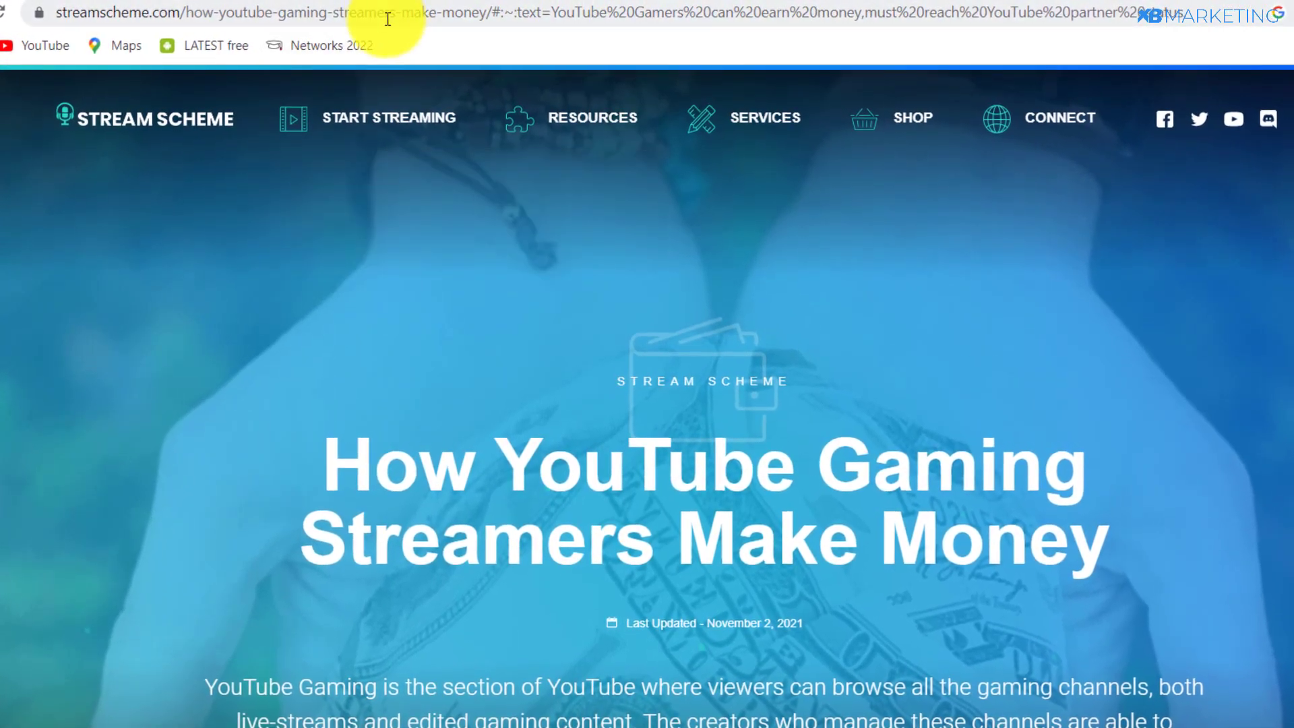
- Copy the web address of the StreamScheme article "How YouTube Gaming Streamers Make Money"
{"action": "left_click", "coordinate": [373, 18]}
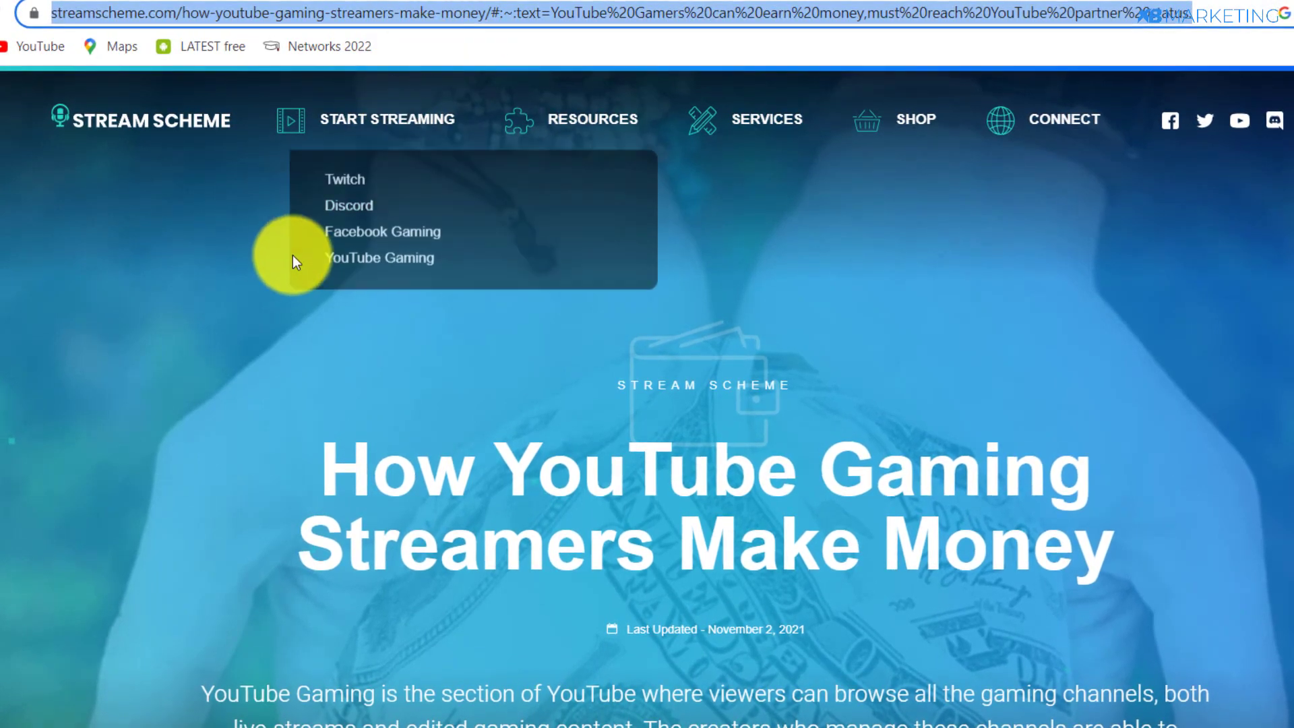
{"action": "left_click", "coordinate": [286, 266]}
- Review the Google results for "how to make money gaming on youtube" for articles related to the eBook
{"action": "left_click", "coordinate": [943, 0]}
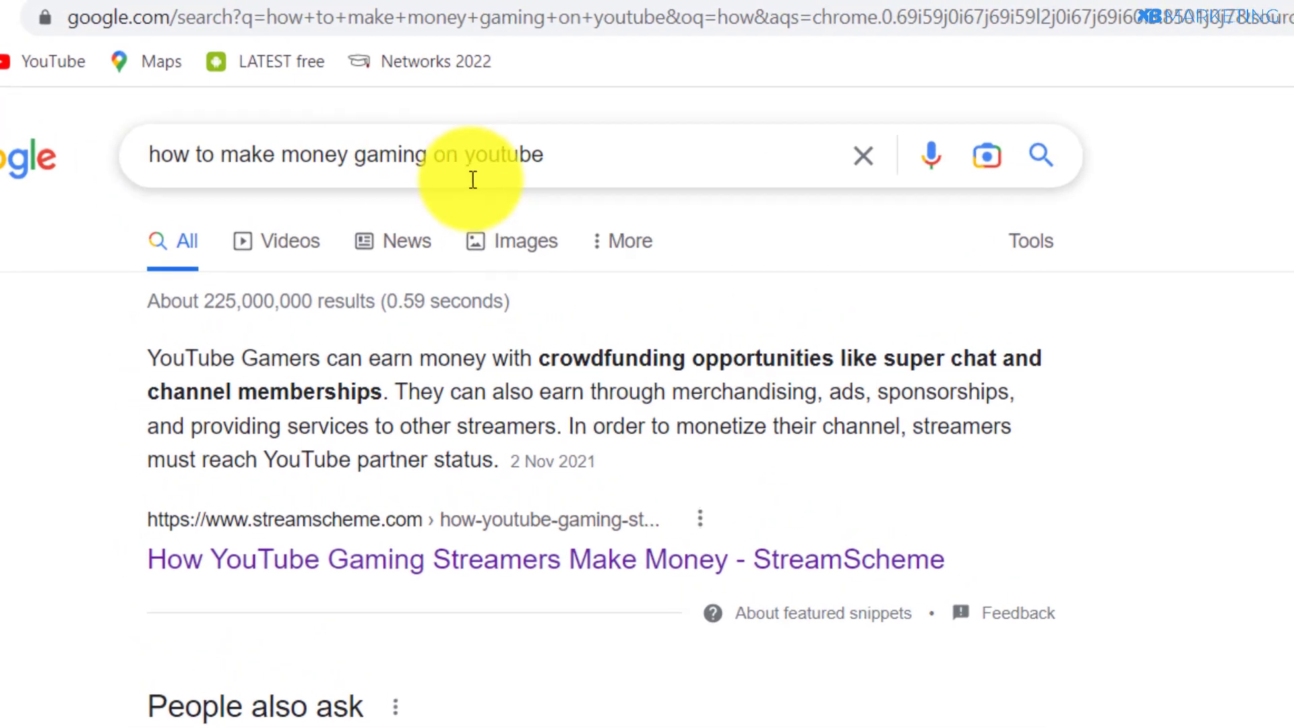
{"action": "scroll", "coordinate": [536, 273], "scroll_direction": "down", "scroll_amount": 10}
{"action": "scroll", "coordinate": [534, 281], "scroll_direction": "down", "scroll_amount": 5}
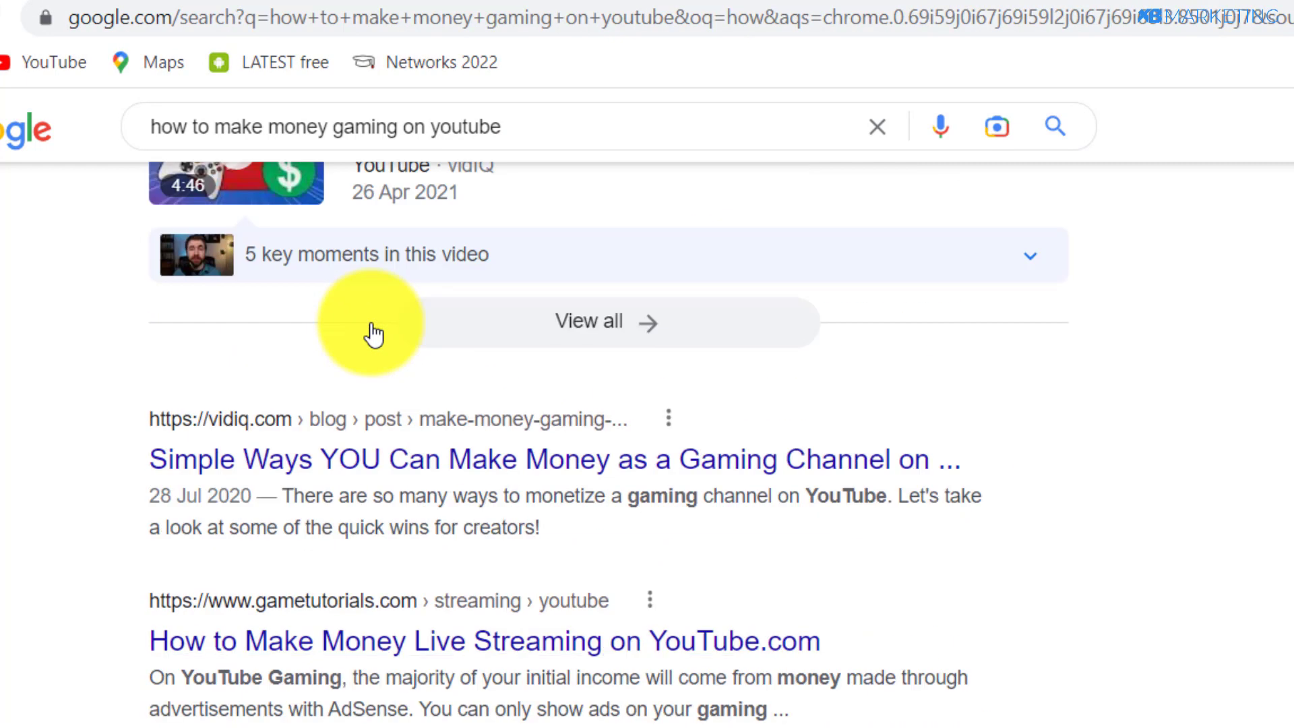
{"action": "scroll", "coordinate": [374, 334], "scroll_direction": "up", "scroll_amount": 15}
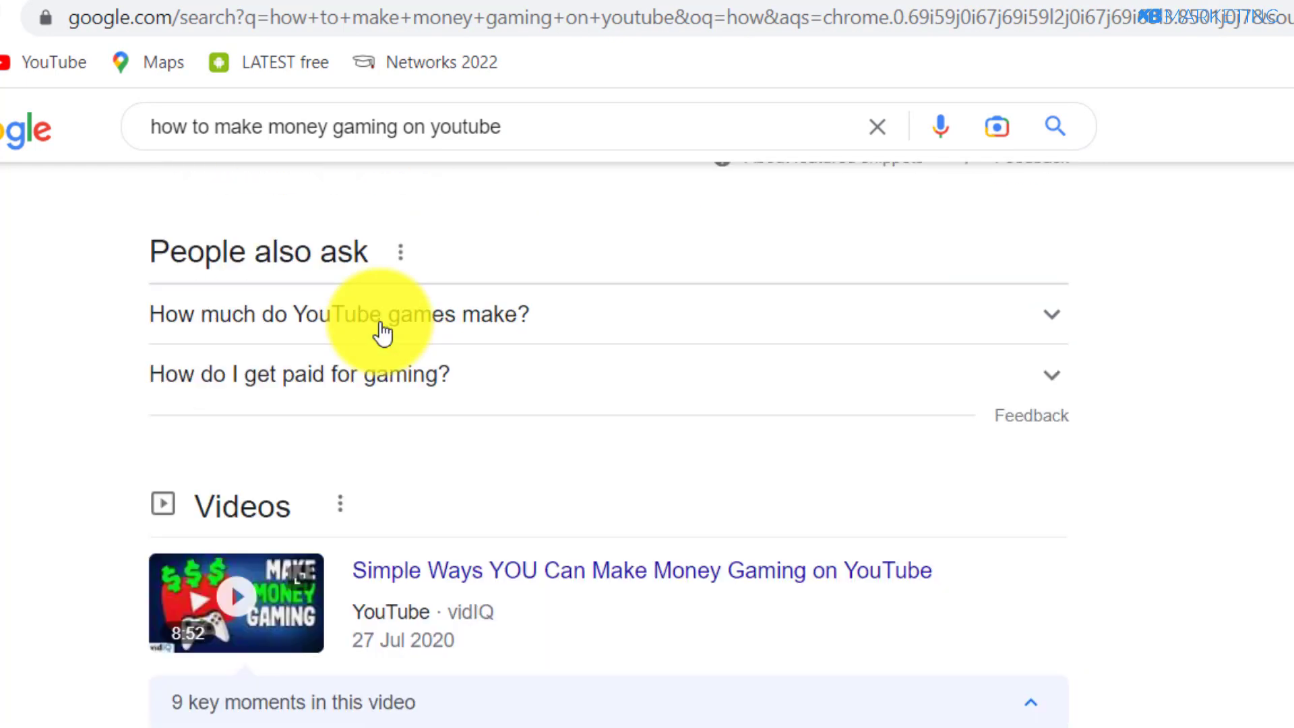
{"action": "scroll", "coordinate": [380, 329], "scroll_direction": "up", "scroll_amount": 7}
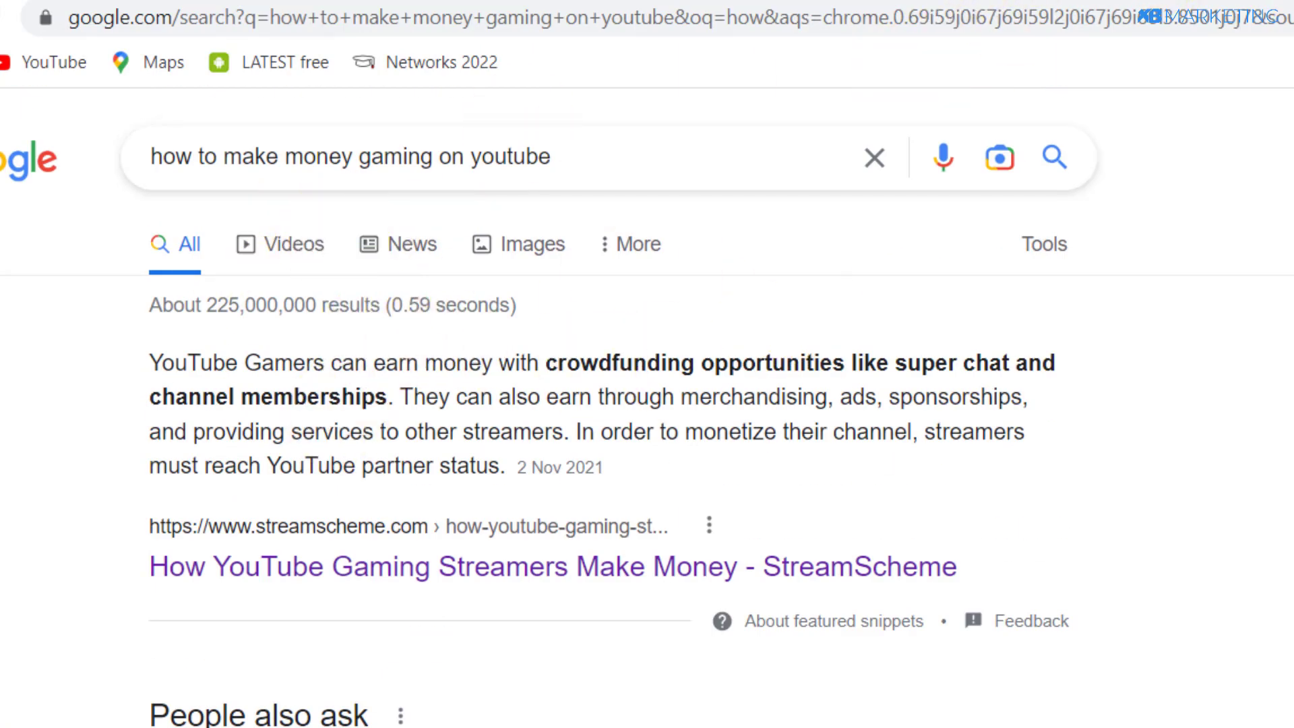
- Create a new snip in the Sniply dashboard from the copied StreamScheme article address
{"action": "left_click", "coordinate": [795, 0]}
{"action": "left_click", "coordinate": [384, 113]}
{"action": "key", "text": "ctrl+v"}
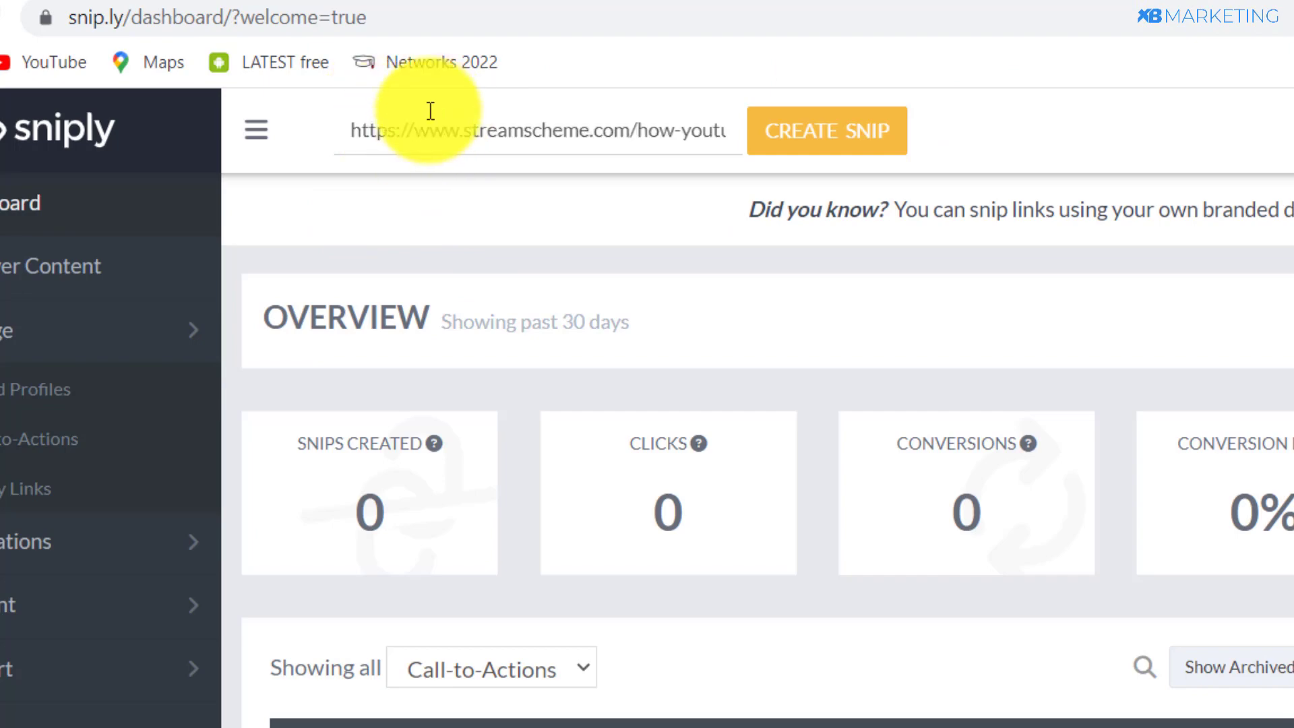
{"action": "left_click", "coordinate": [822, 146]}
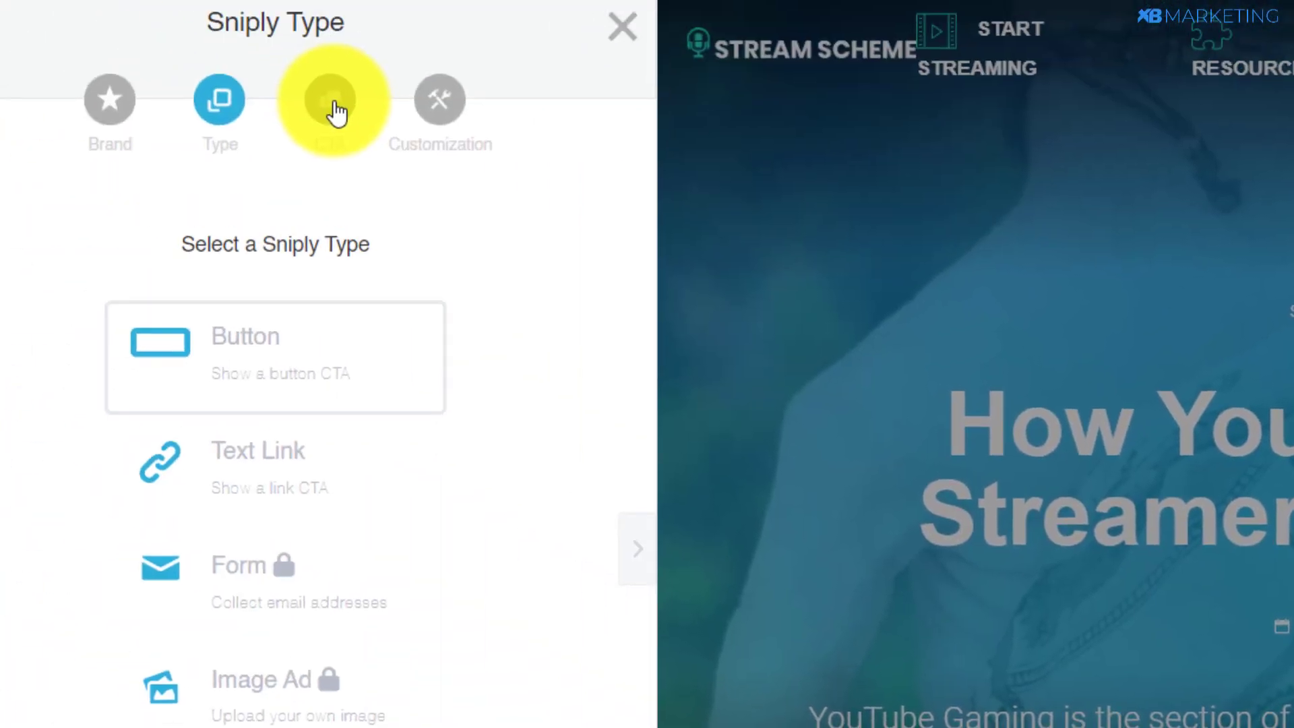
- In the snip's call-to-action settings, enter the message starting "Gamers are earning BIG on youtube (EBOOK" and the button text "Download Here"
{"action": "left_click", "coordinate": [332, 107]}
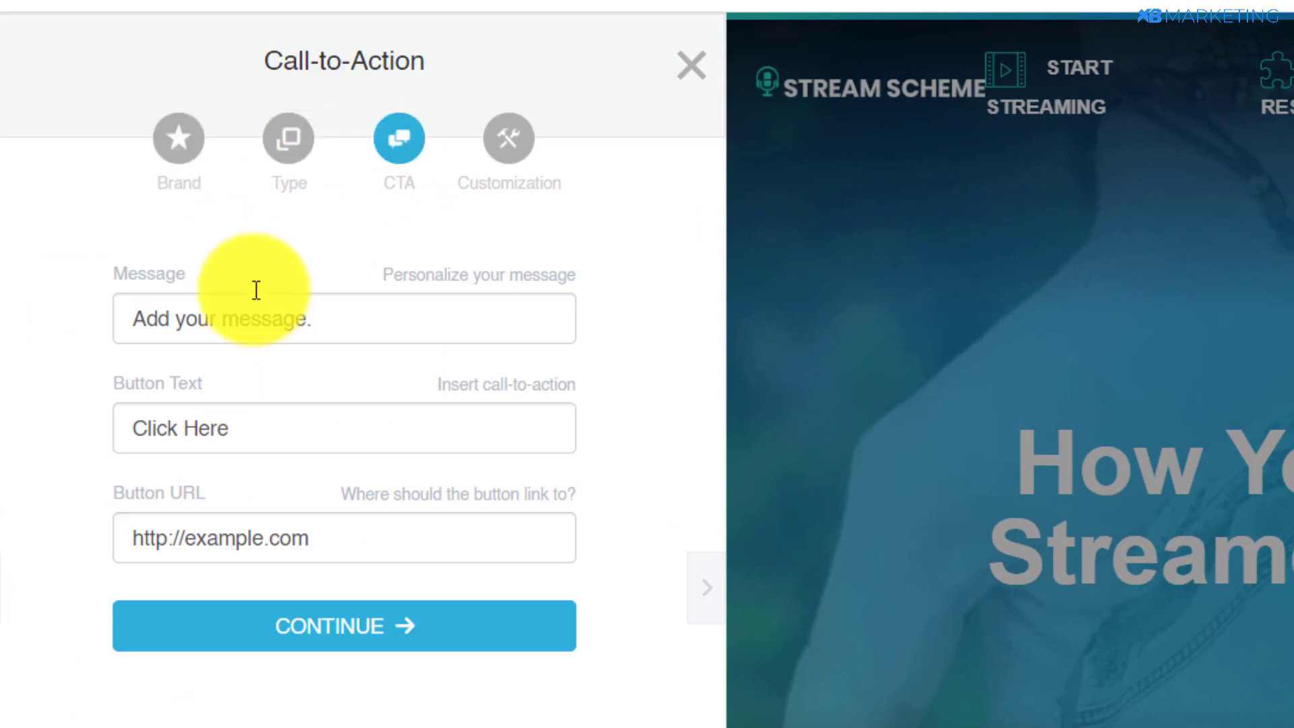
{"action": "left_click", "coordinate": [245, 312]}
{"action": "left_click_drag", "start_coordinate": [351, 320], "coordinate": [78, 279]}
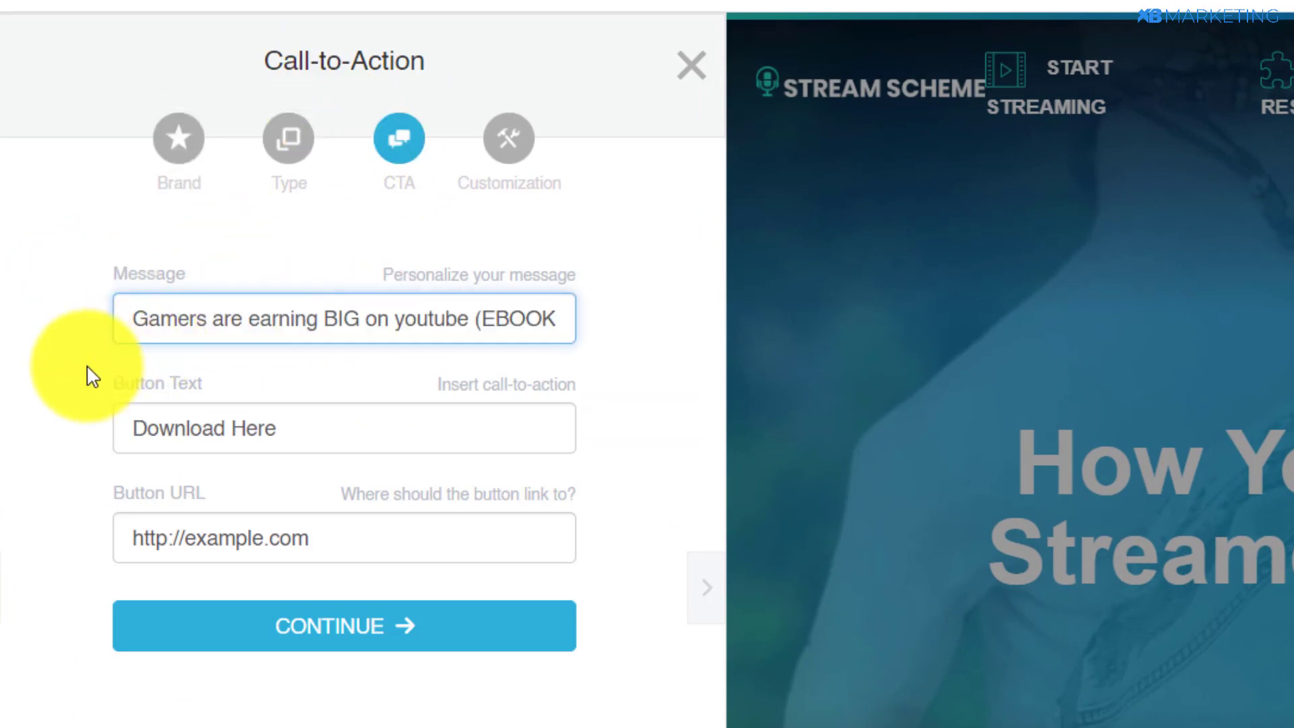
{"action": "left_click", "coordinate": [87, 367]}
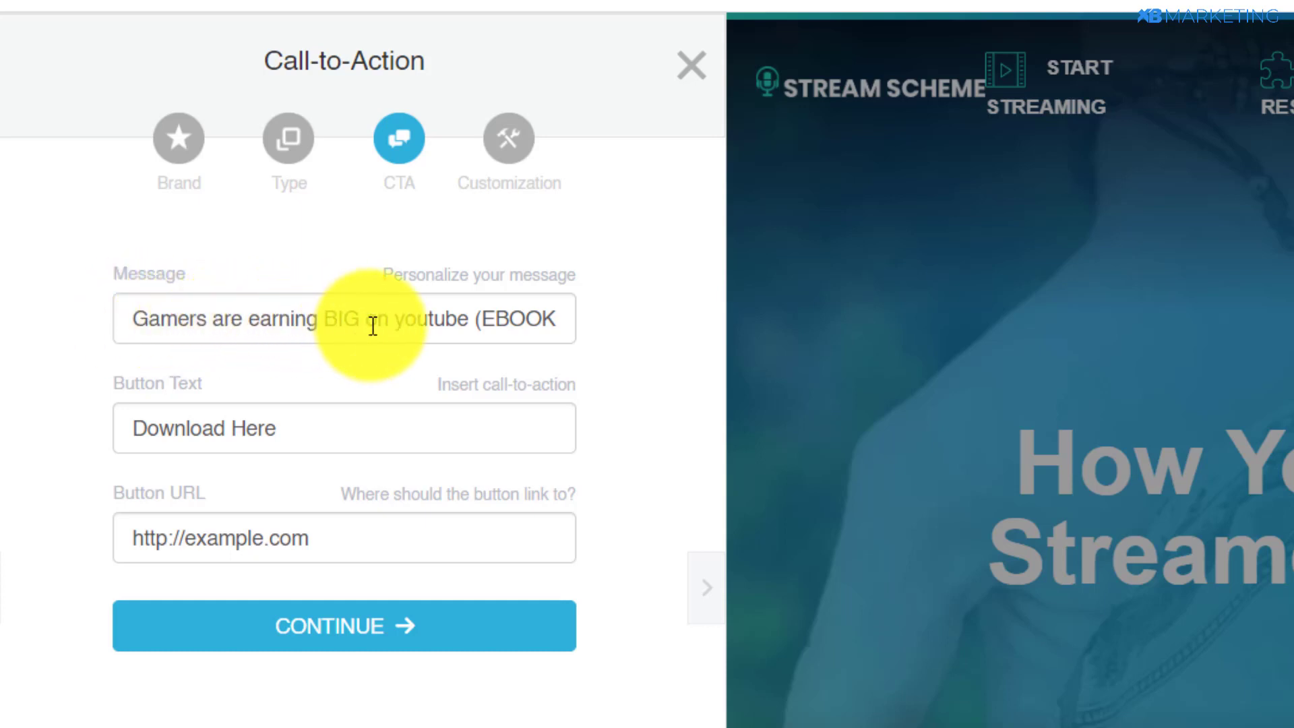
- Complete the call-to-action message with a closing parenthesis after "EBOOK" and check it in the snip's preview
{"action": "left_click", "coordinate": [563, 320]}
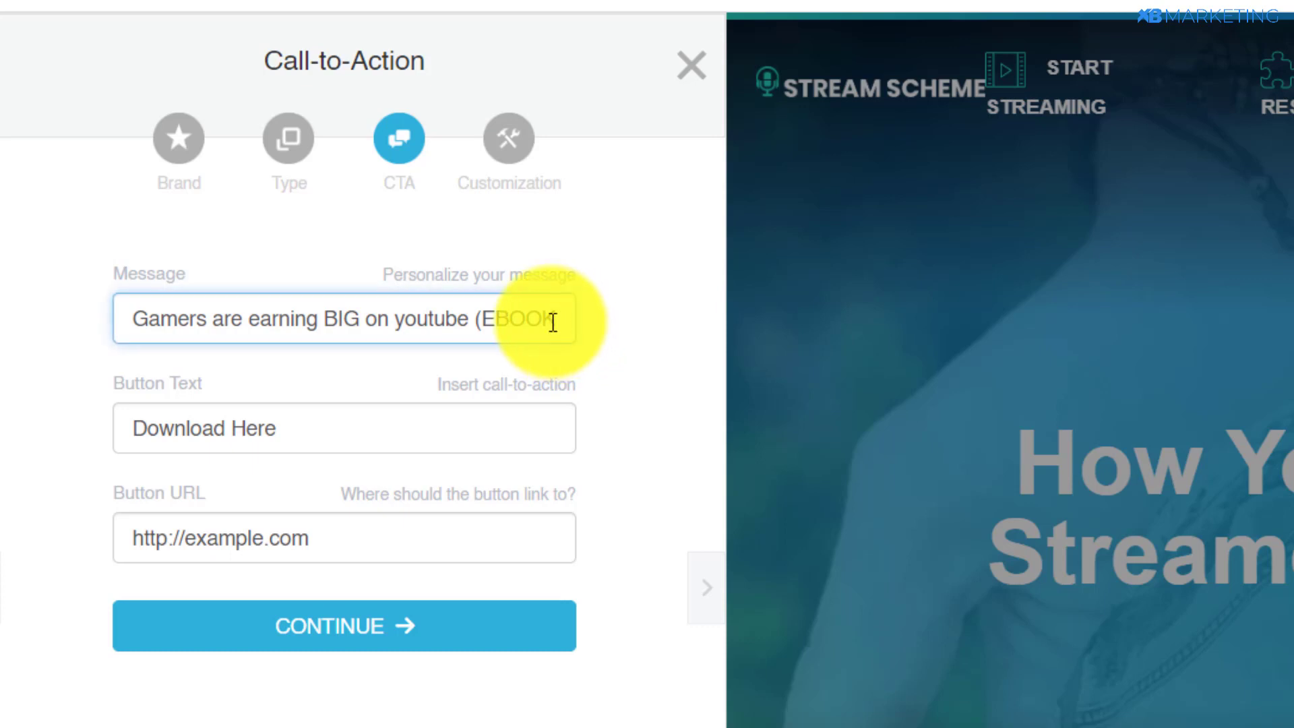
{"action": "type", "text": ")"}
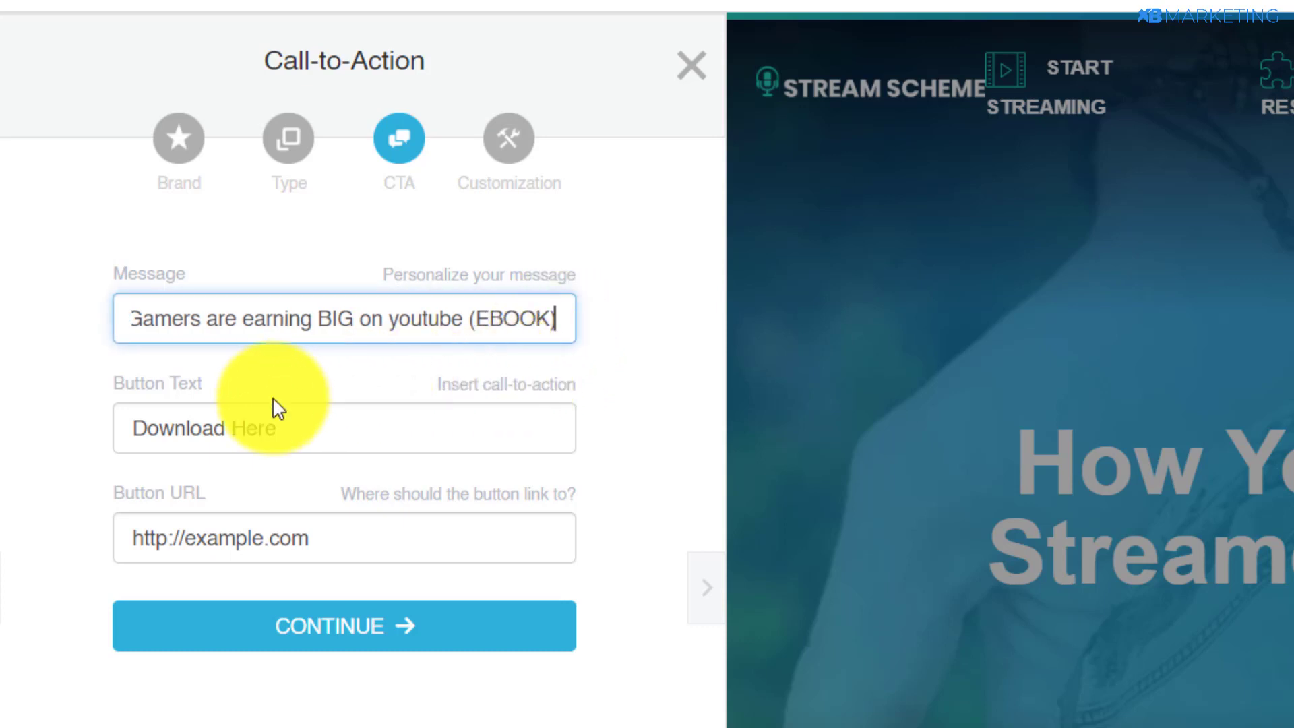
{"action": "left_click", "coordinate": [211, 390]}
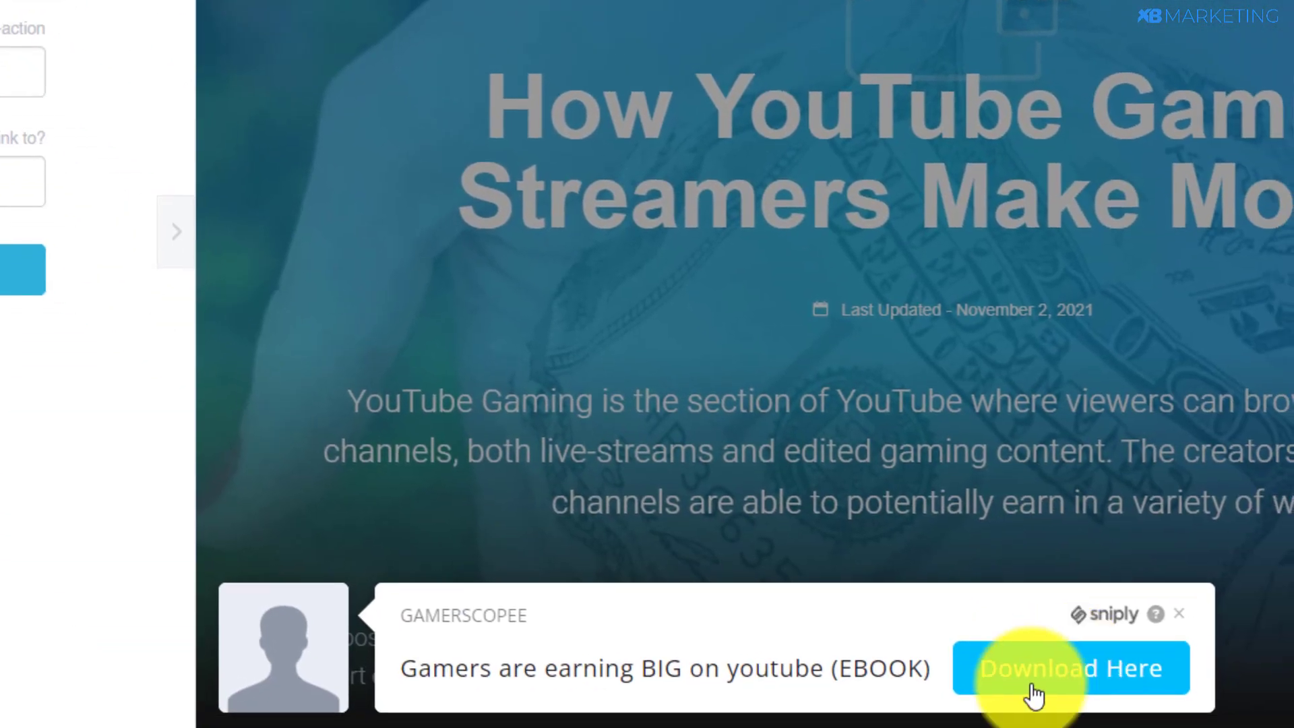
{"action": "left_click", "coordinate": [1059, 688]}
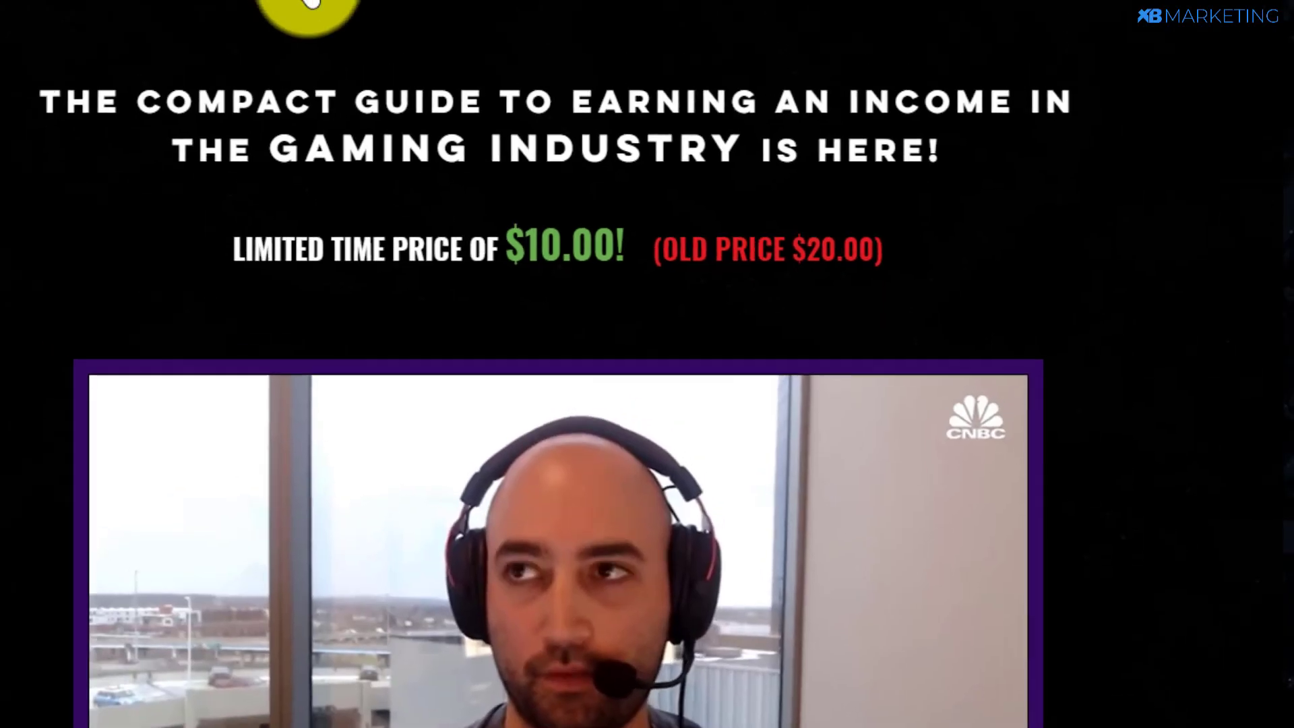
- Examine the gaming eBook's sales page on midnightebooks.com as the destination for the call-to-action button
{"action": "scroll", "coordinate": [464, 202], "scroll_direction": "down", "scroll_amount": 5}
{"action": "scroll", "coordinate": [527, 255], "scroll_direction": "down", "scroll_amount": 6}
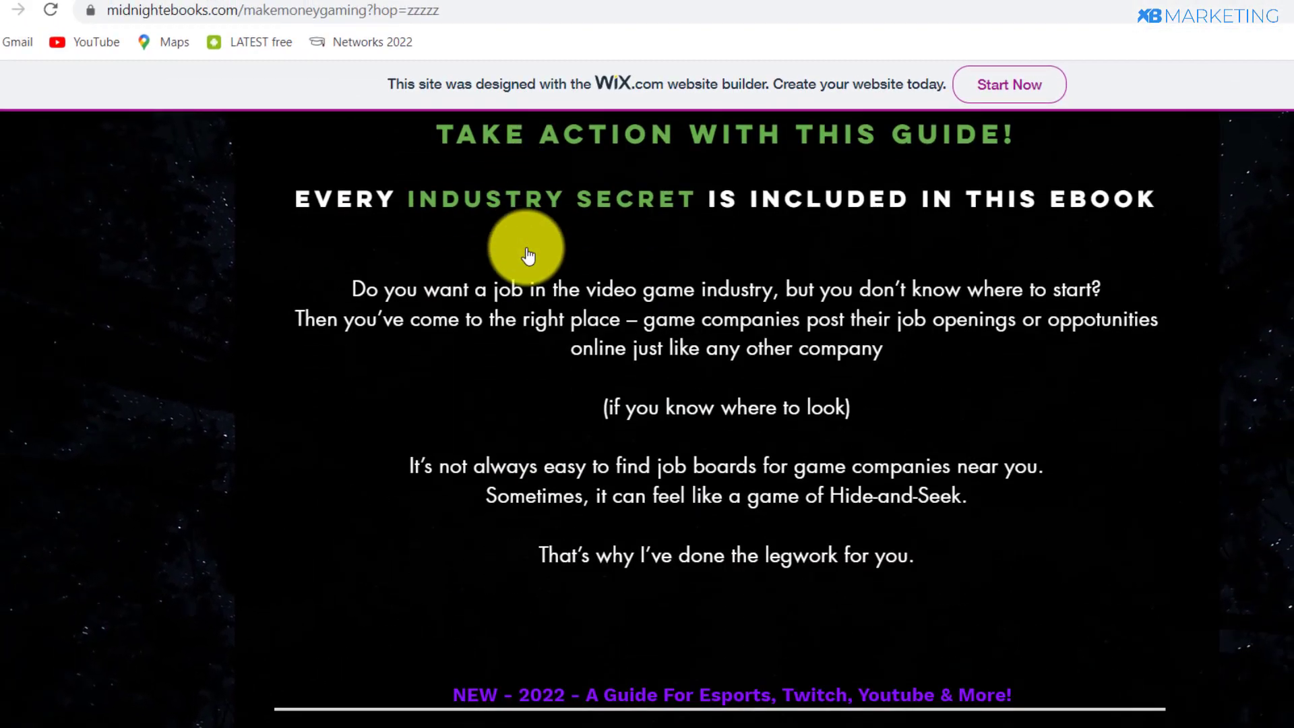
{"action": "scroll", "coordinate": [525, 254], "scroll_direction": "down", "scroll_amount": 2}
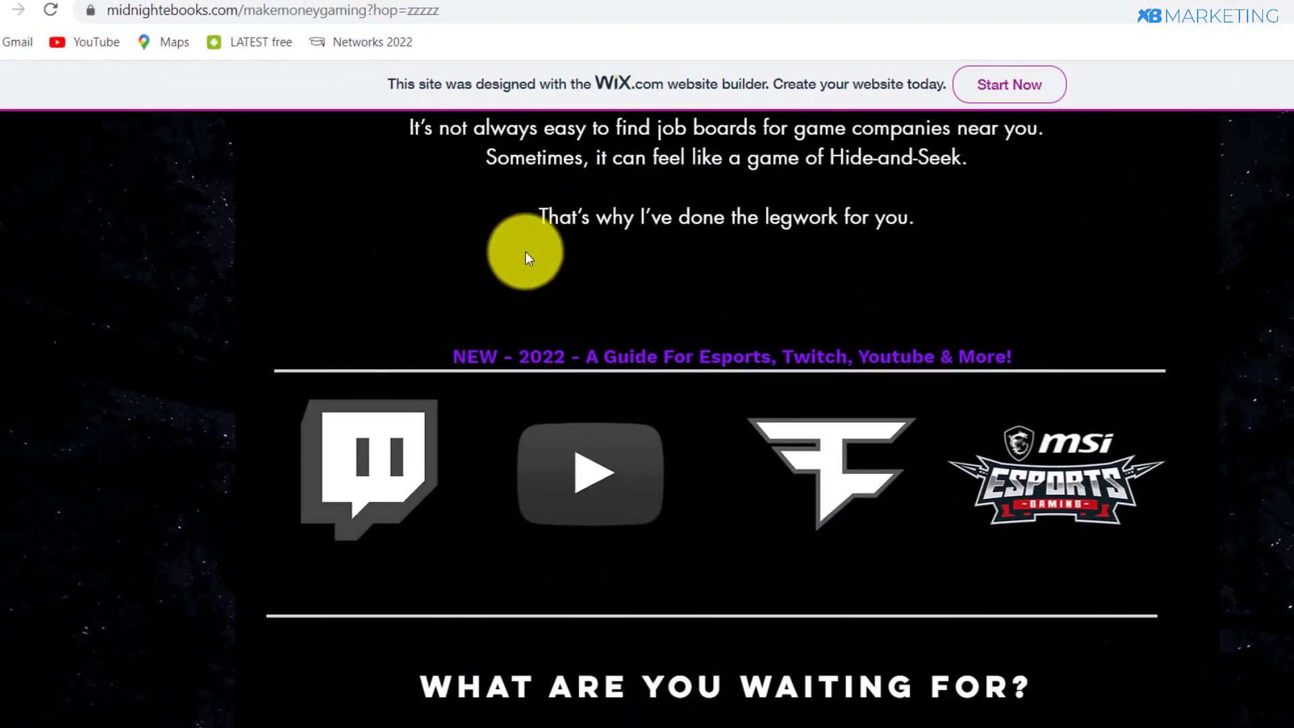
{"action": "left_click_drag", "start_coordinate": [557, 295], "coordinate": [59, 72]}
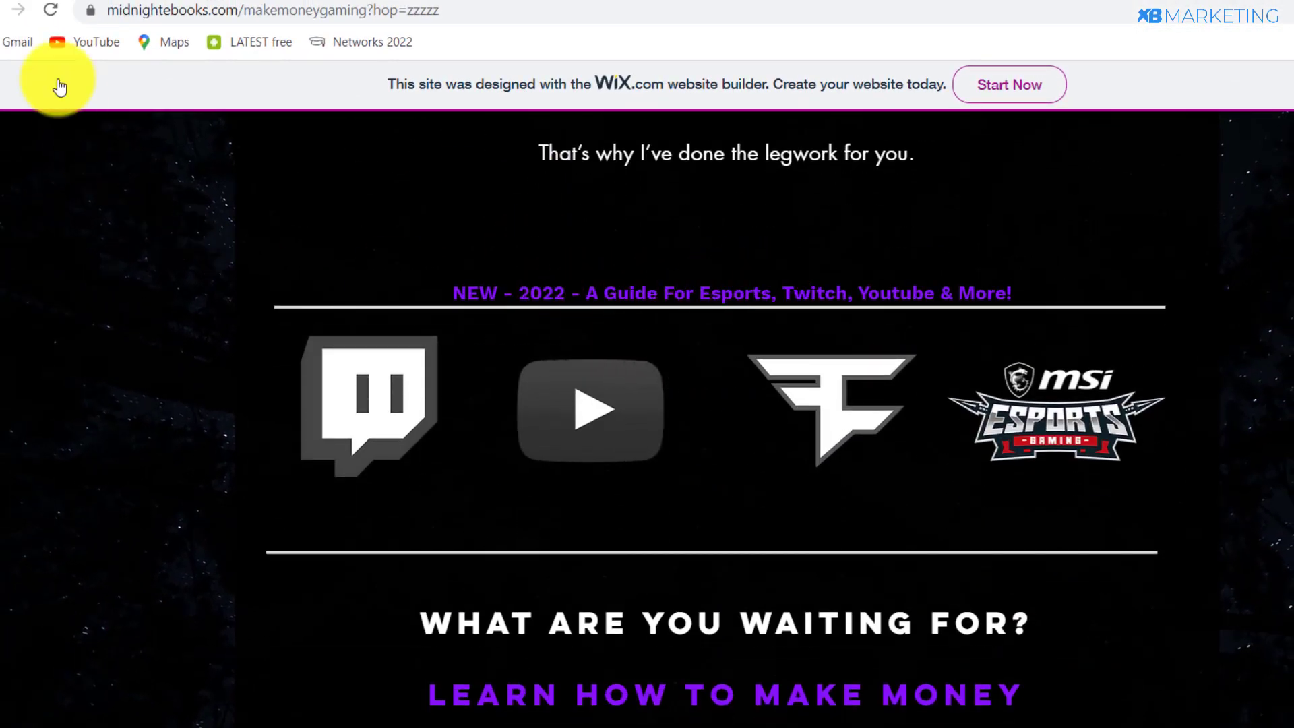
- In the ClickBank marketplace, create a HopLink for the 'Make Money Gaming' eBook 2022 without a tracking ID and copy it
{"action": "left_click", "coordinate": [47, 2]}
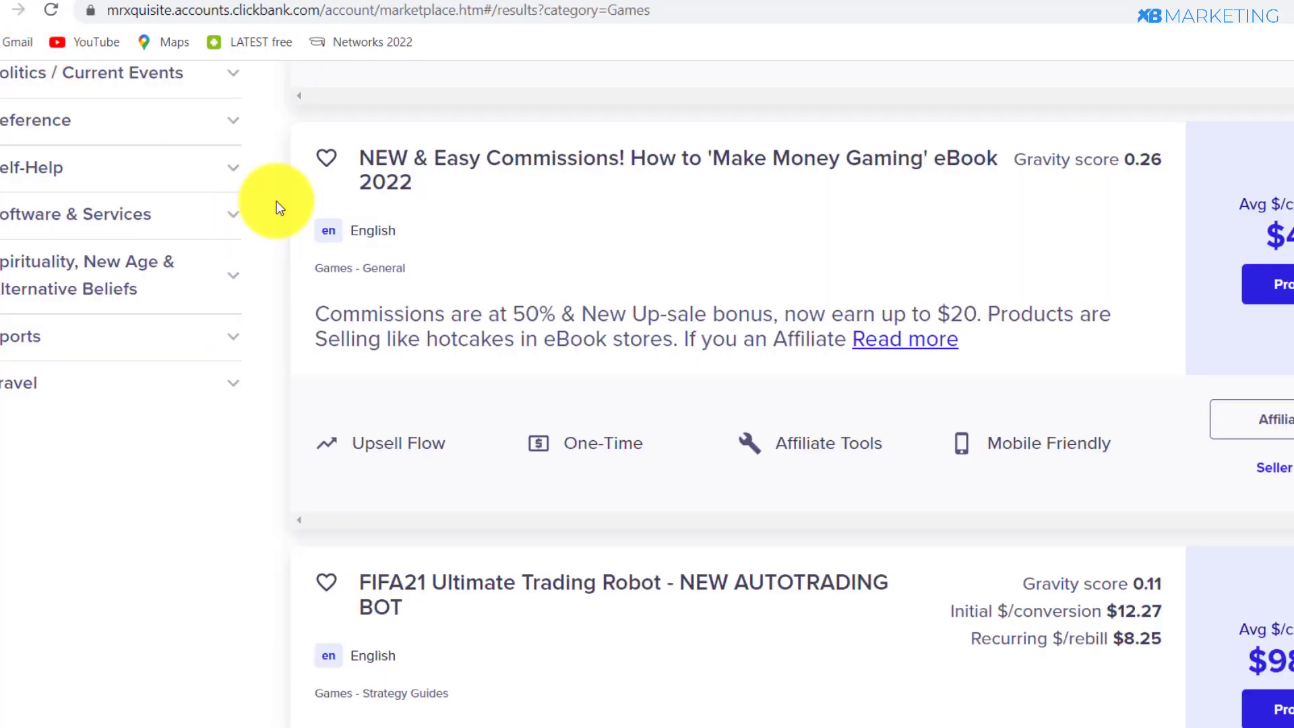
{"action": "scroll", "coordinate": [654, 248], "scroll_direction": "down", "scroll_amount": 1}
{"action": "scroll", "coordinate": [654, 248], "scroll_direction": "up", "scroll_amount": 1}
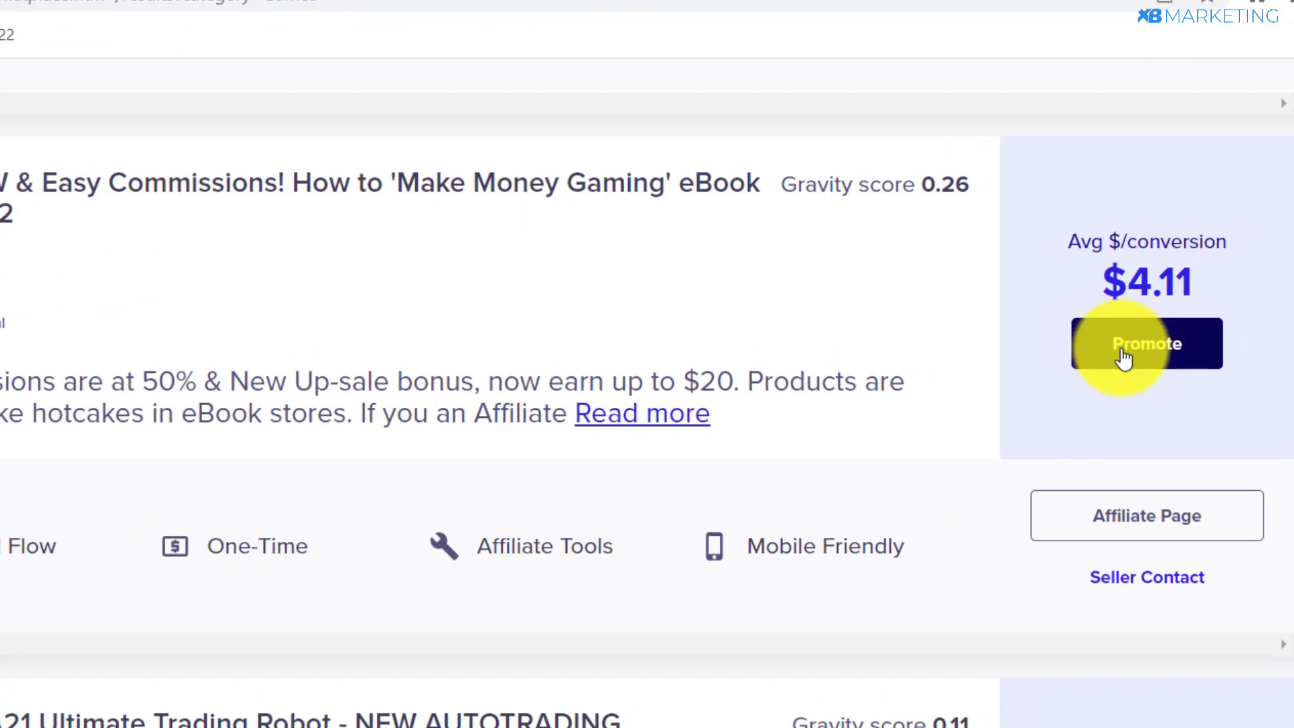
{"action": "left_click", "coordinate": [1122, 358]}
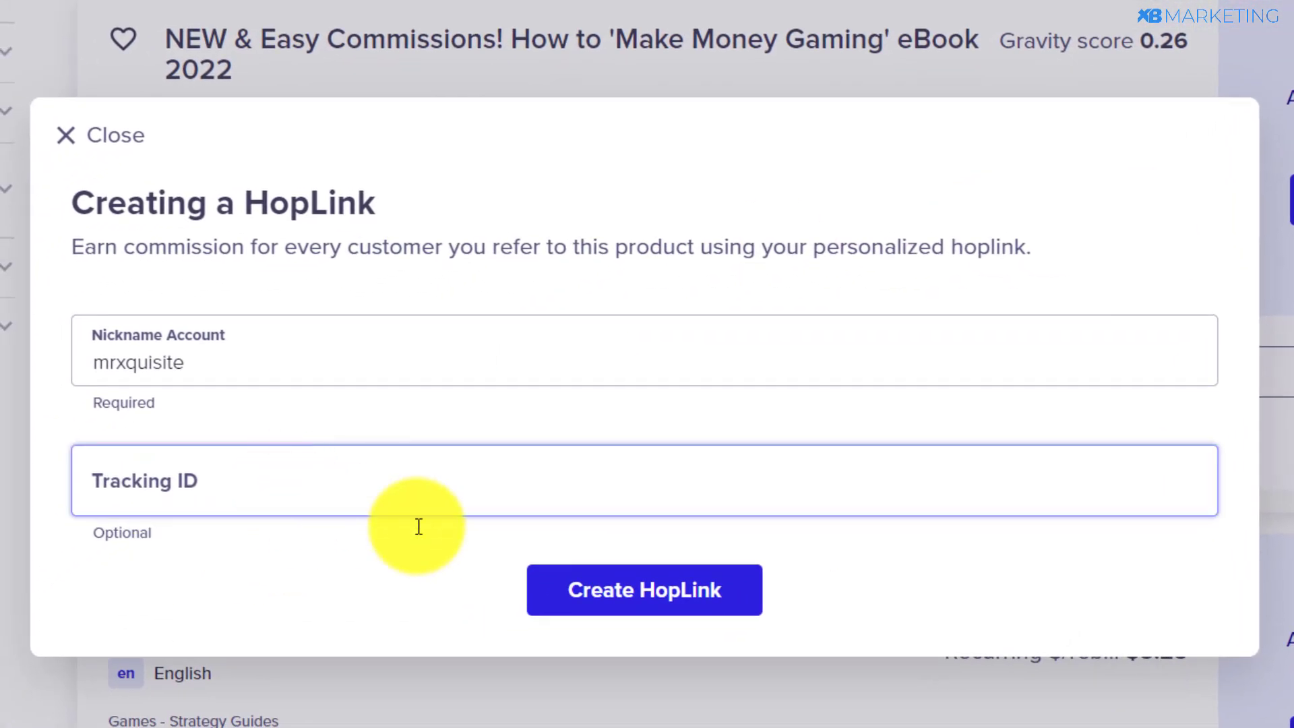
{"action": "left_click", "coordinate": [666, 597]}
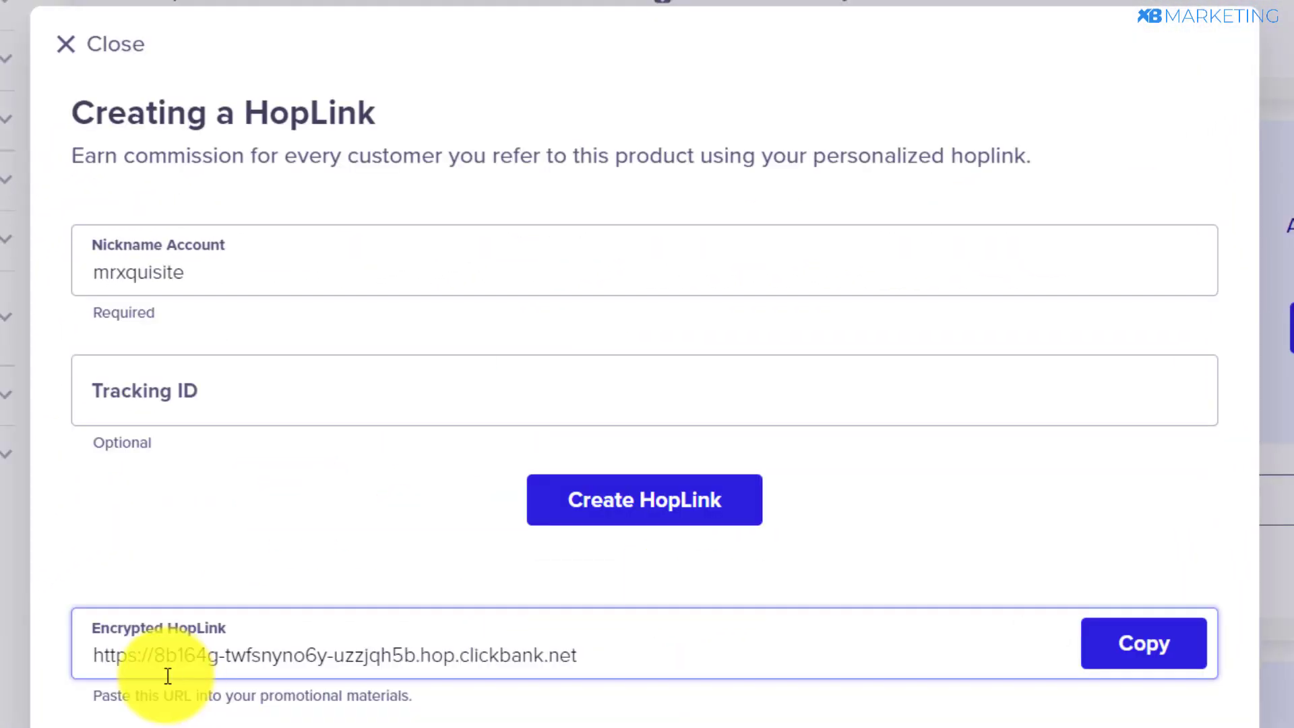
{"action": "left_click_drag", "start_coordinate": [87, 659], "coordinate": [647, 647]}
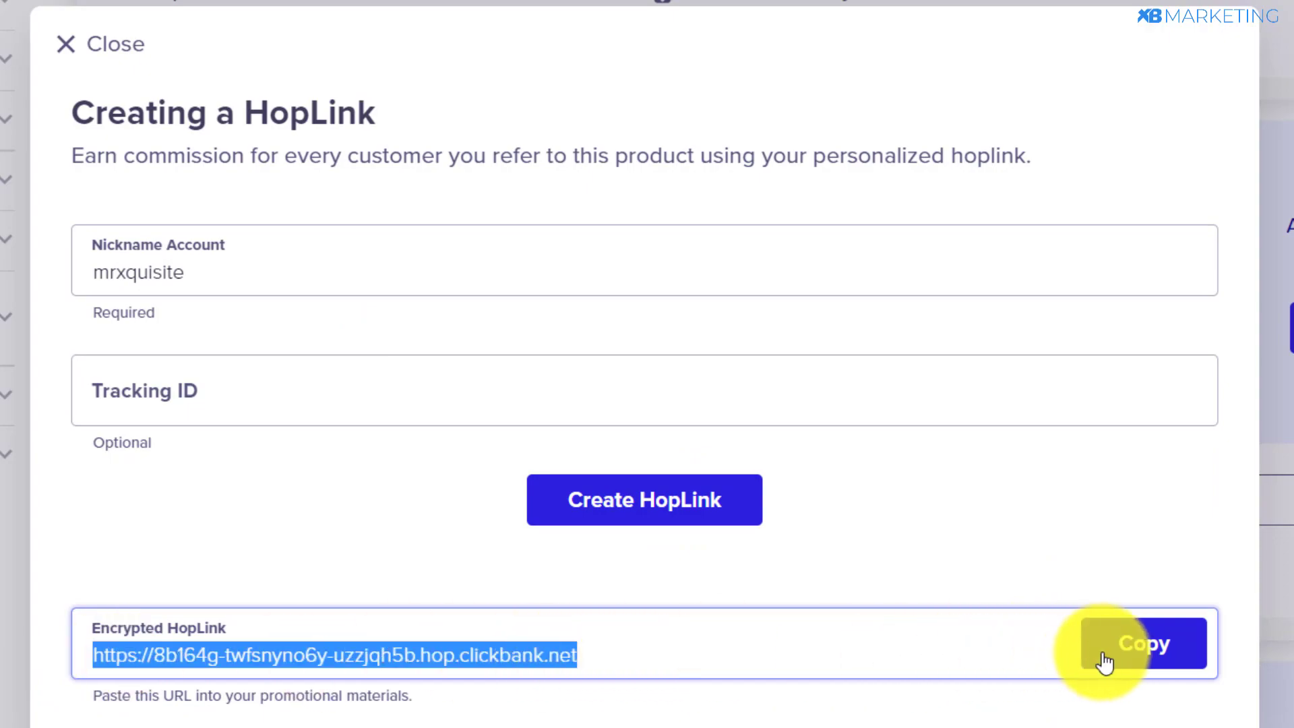
{"action": "left_click", "coordinate": [1134, 647]}
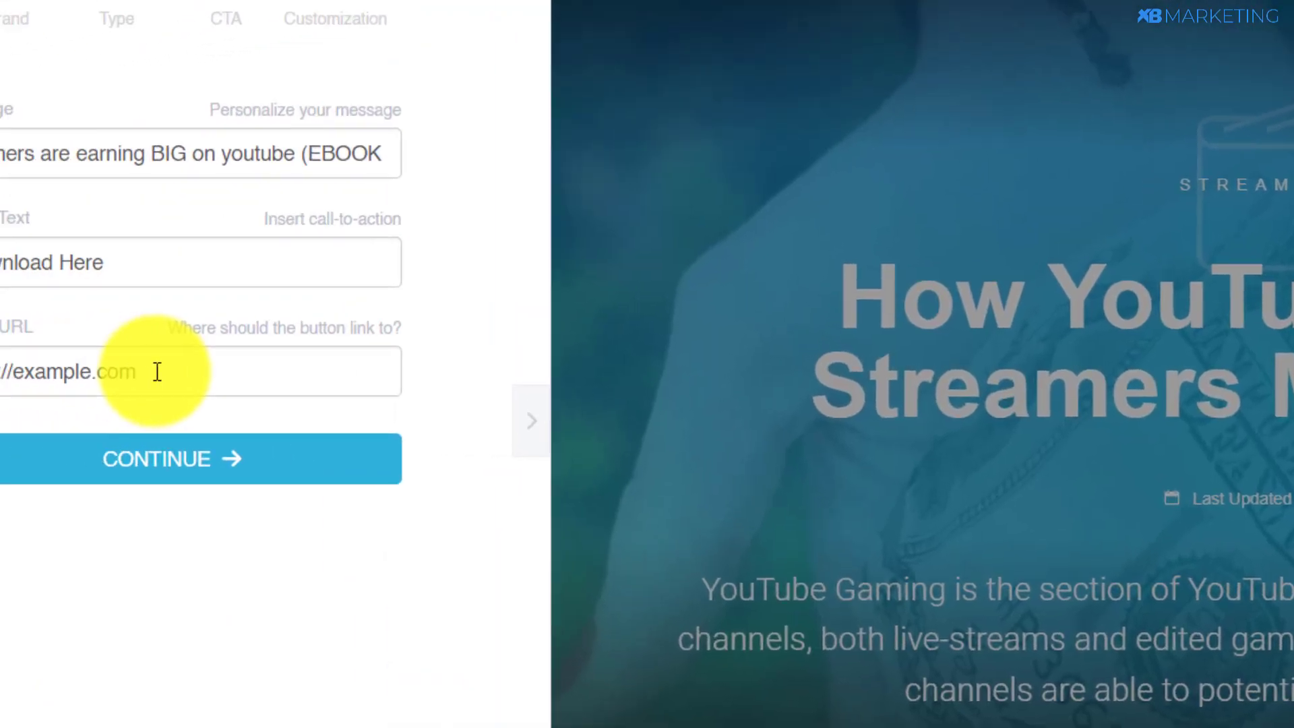
- Replace the example address in the snip's button URL with the copied ClickBank HopLink
{"action": "left_click_drag", "start_coordinate": [157, 371], "coordinate": [0, 373]}
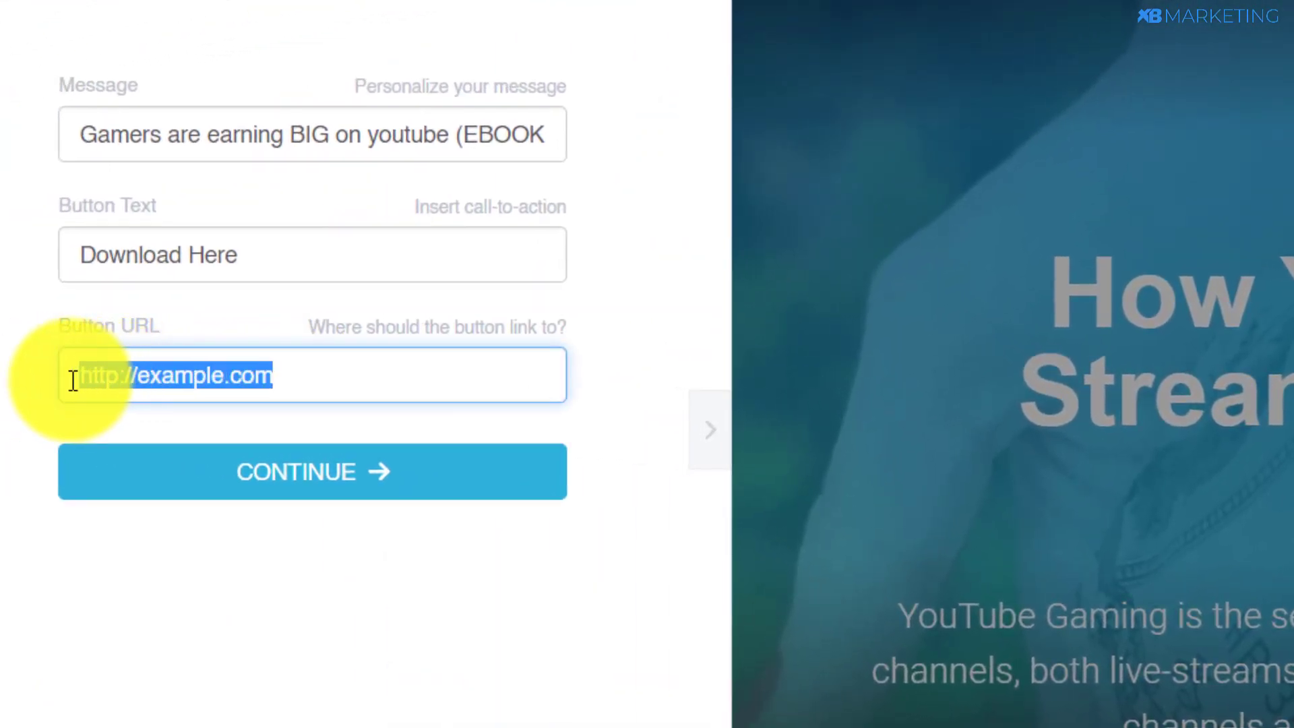
{"action": "key", "text": "ctrl+v"}
{"action": "left_click", "coordinate": [624, 338]}
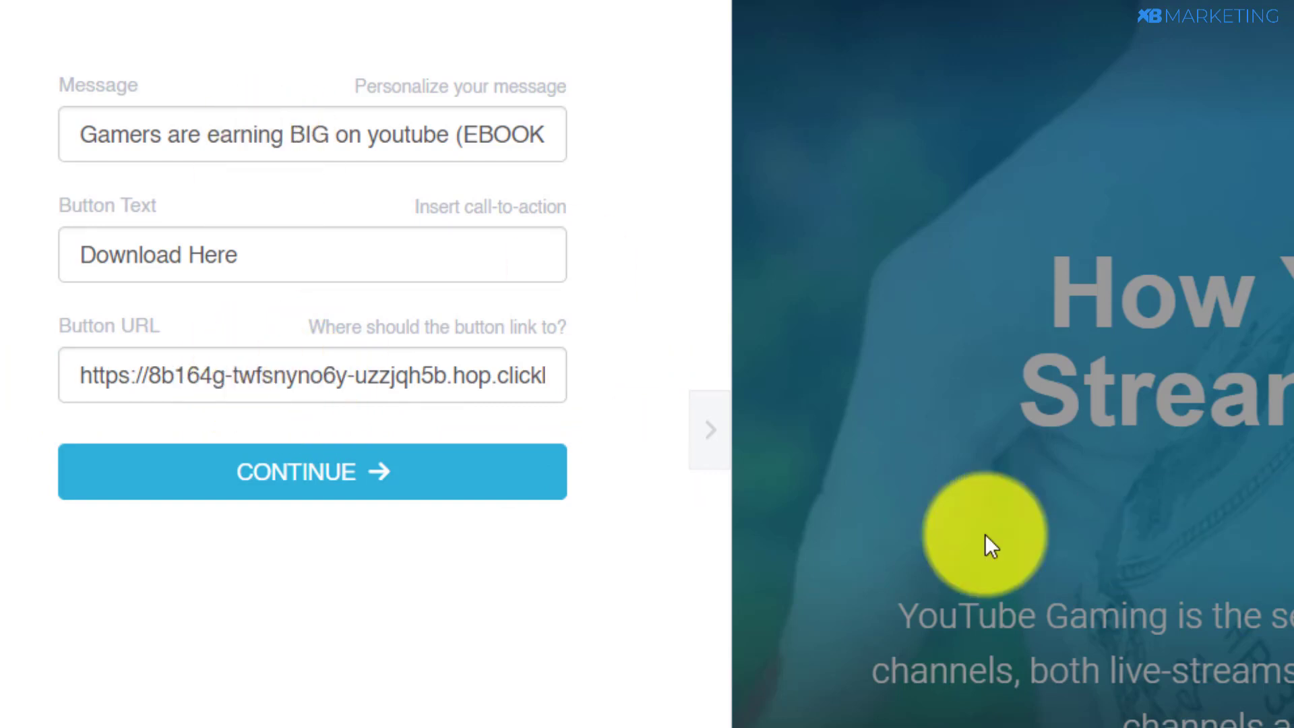
- Finish the call-to-action with the Social theme and default colors, and copy the Sniply short link
{"action": "left_click", "coordinate": [282, 481]}
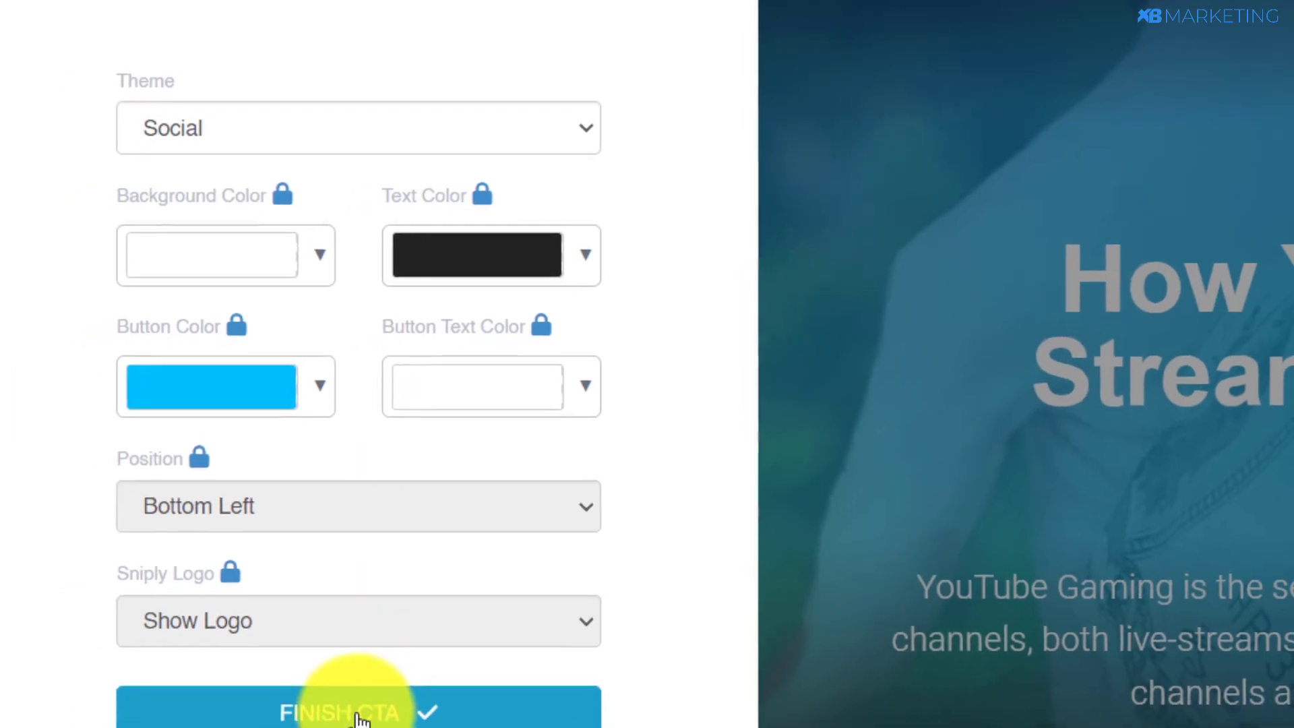
{"action": "left_click", "coordinate": [387, 704]}
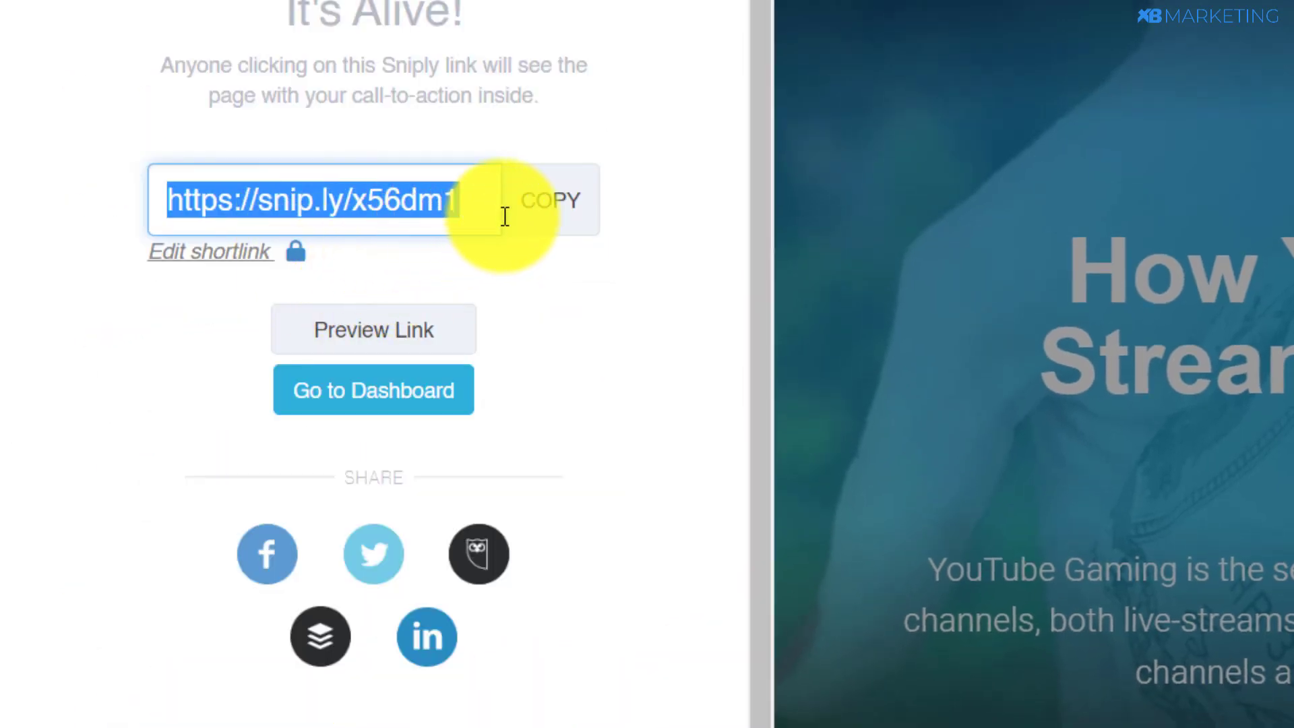
{"action": "left_click", "coordinate": [553, 207]}
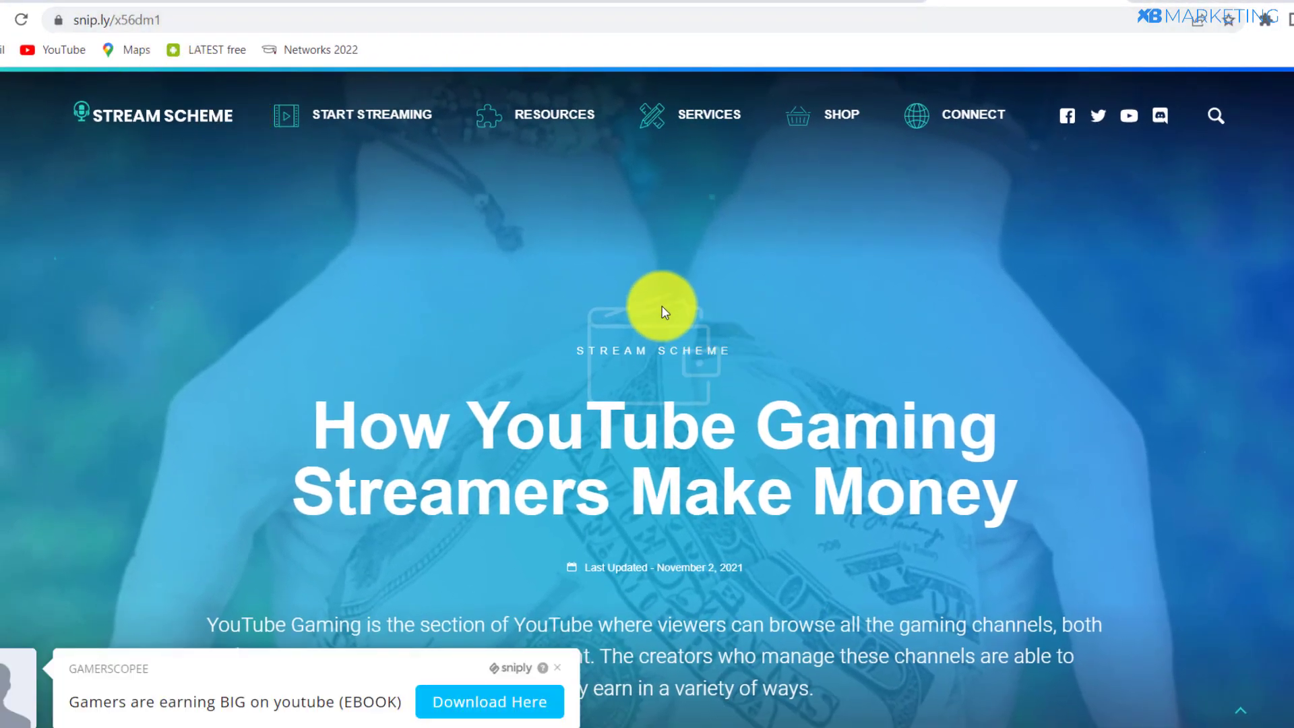
- Test the "Download Here" button on the snipped StreamScheme article and look through the eBook sales page it opens
{"action": "scroll", "coordinate": [663, 311], "scroll_direction": "down", "scroll_amount": 5}
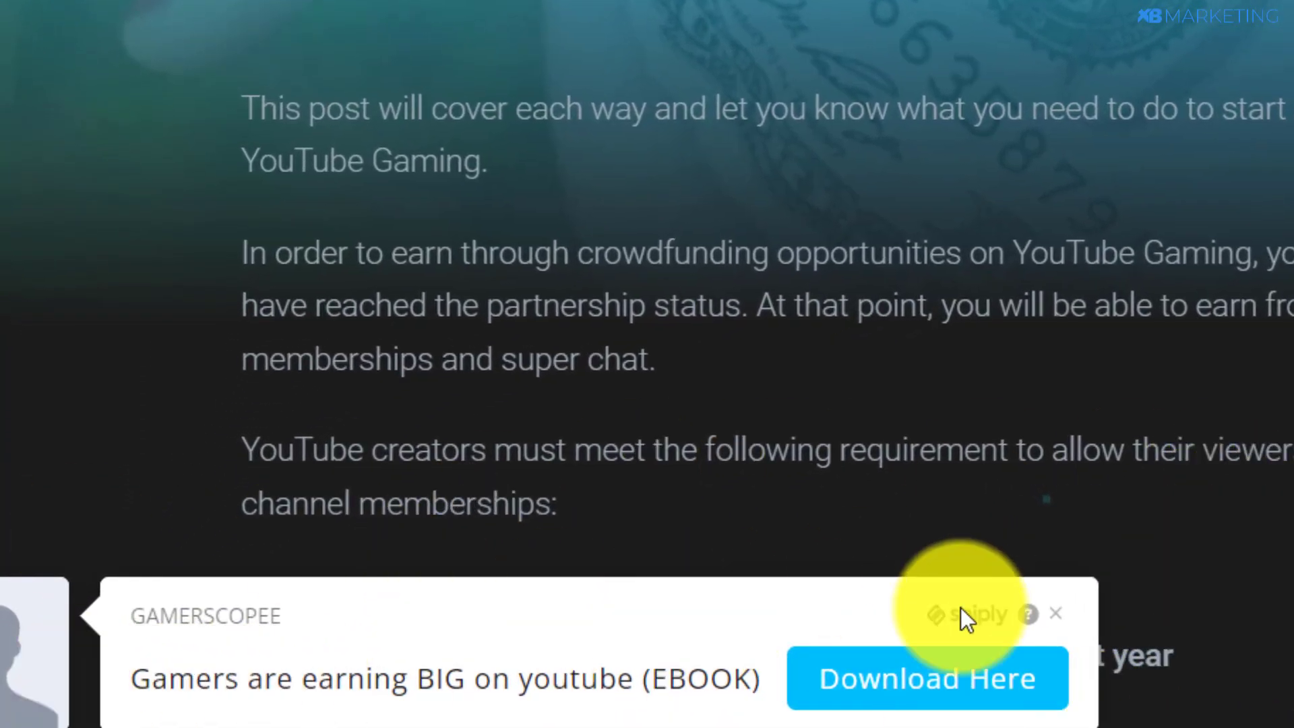
{"action": "left_click", "coordinate": [922, 695]}
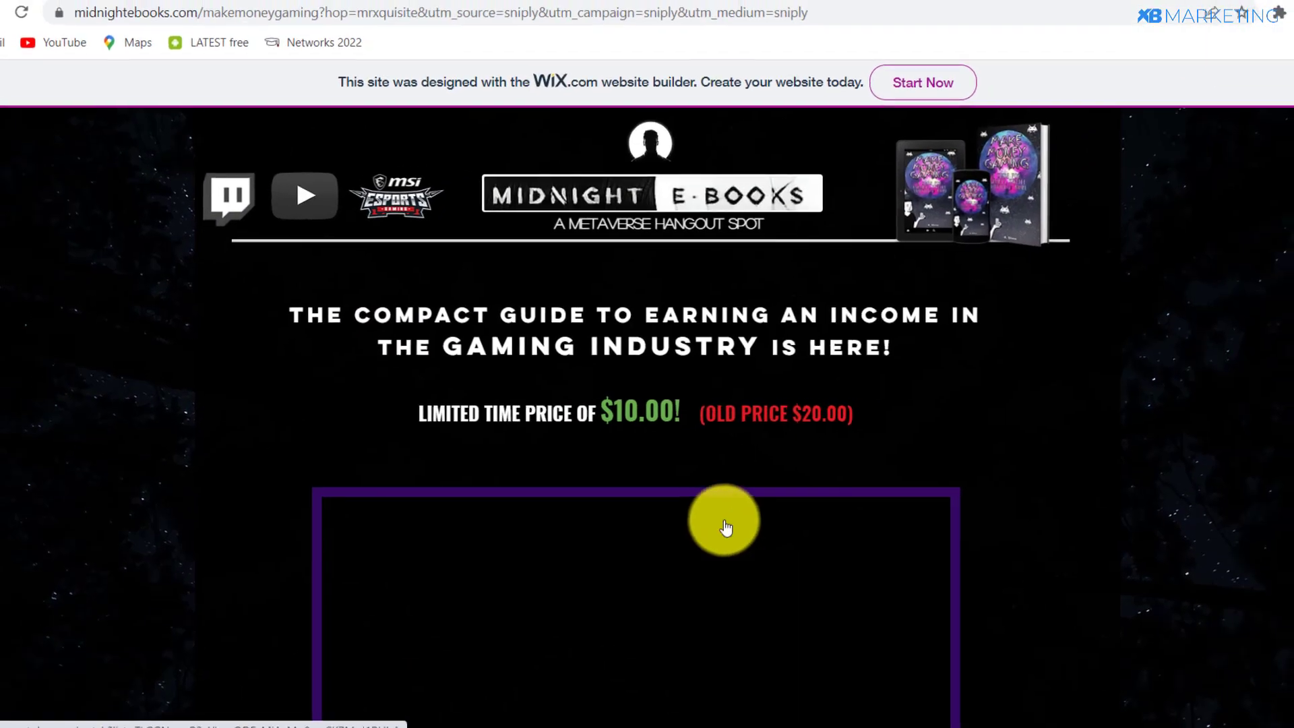
{"action": "scroll", "coordinate": [774, 437], "scroll_direction": "down", "scroll_amount": 10}
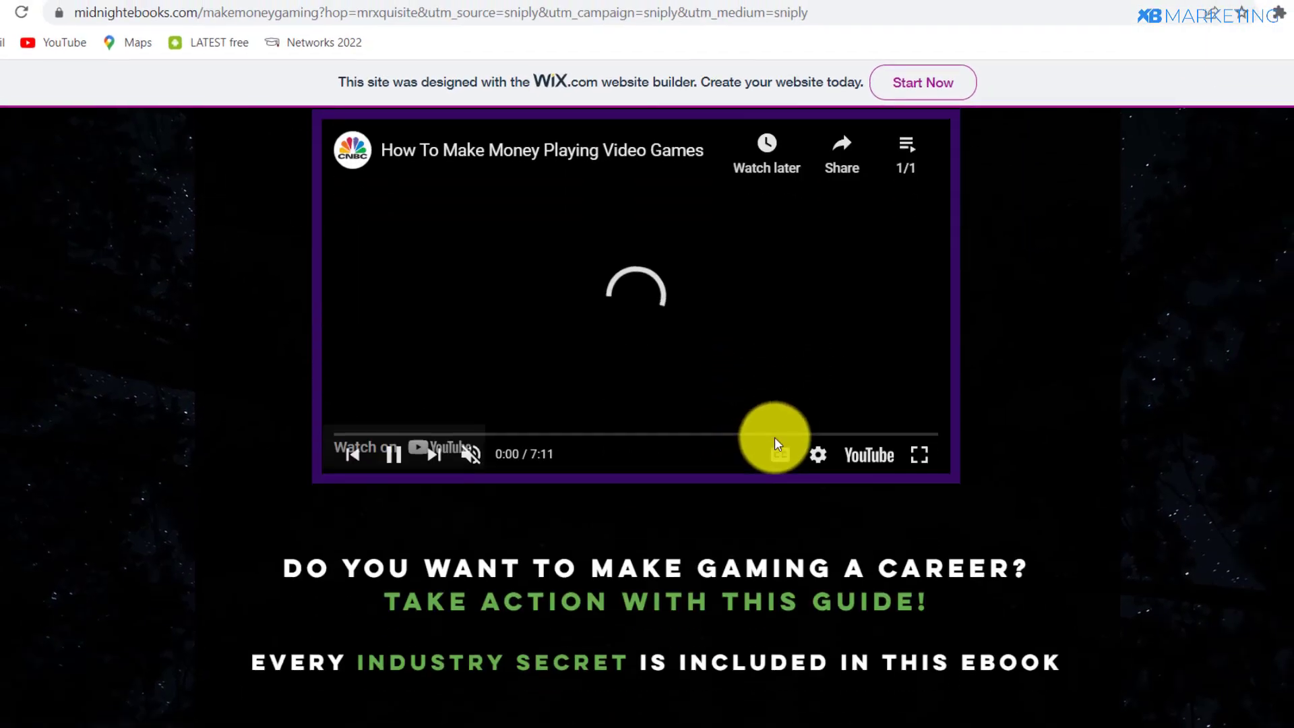
{"action": "scroll", "coordinate": [779, 429], "scroll_direction": "down", "scroll_amount": 10}
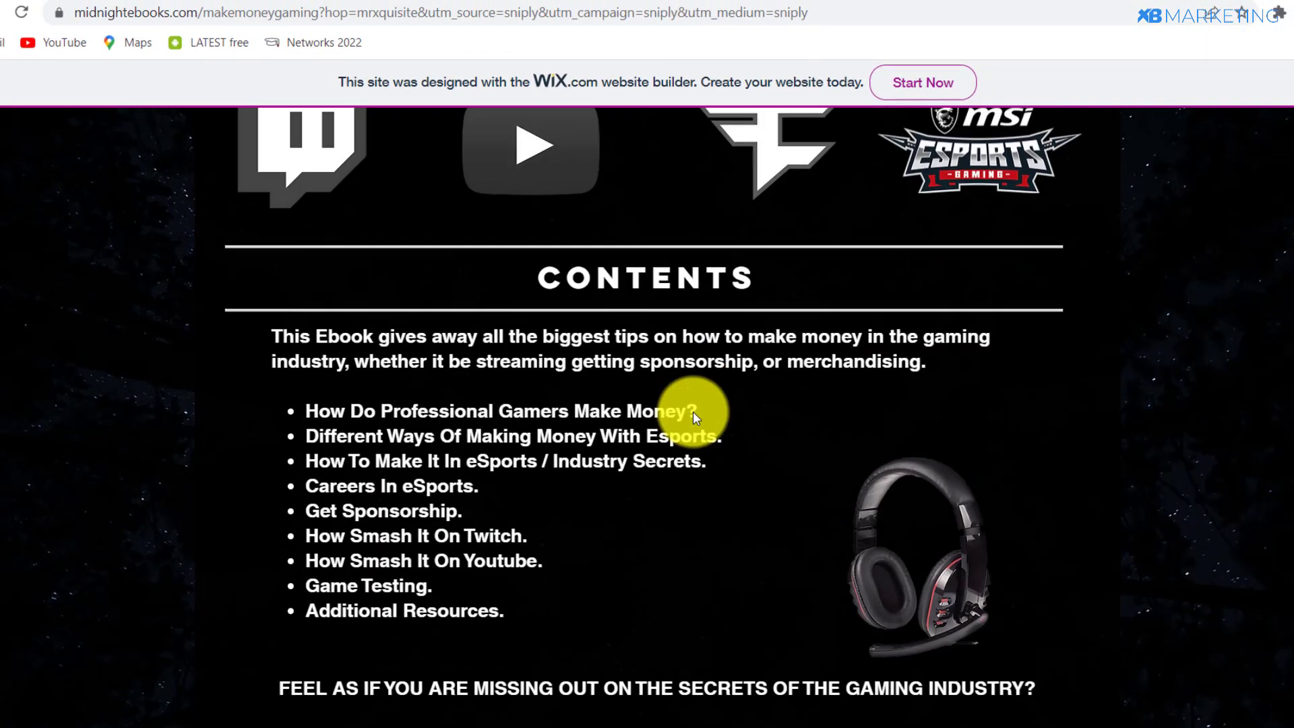
{"action": "scroll", "coordinate": [692, 411], "scroll_direction": "down", "scroll_amount": 15}
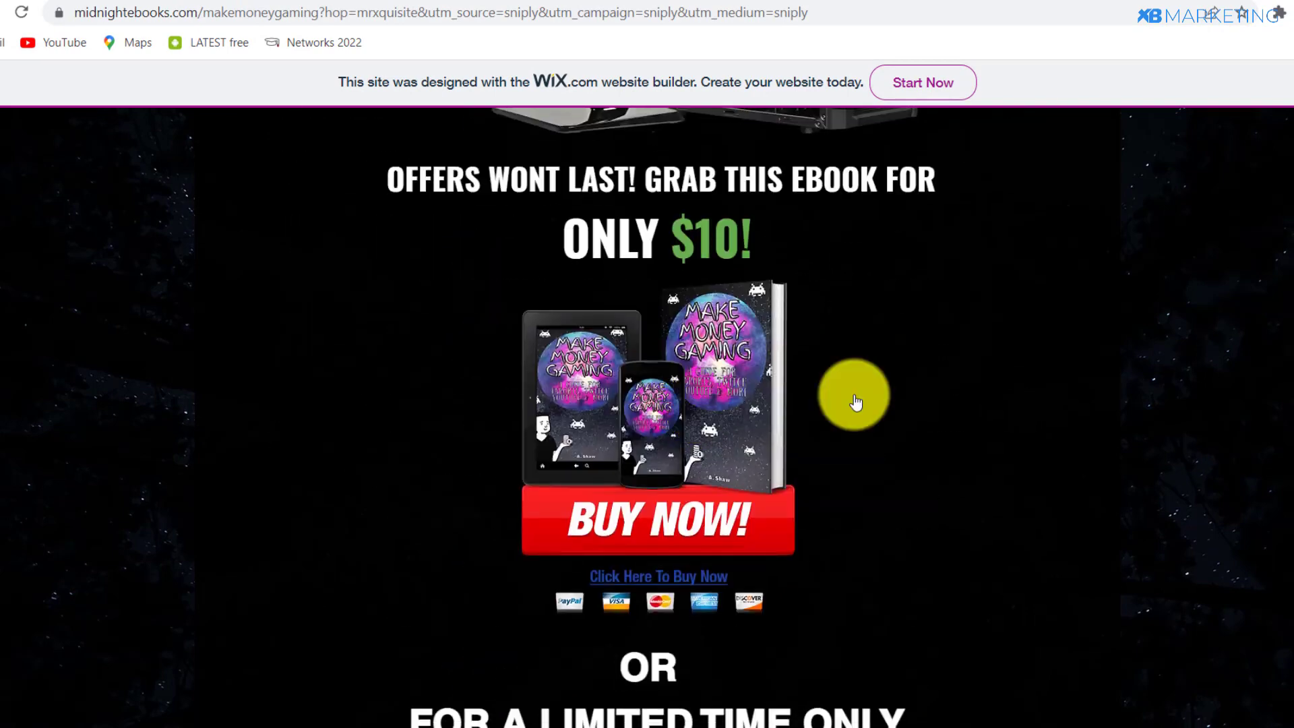
{"action": "scroll", "coordinate": [764, 334], "scroll_direction": "up", "scroll_amount": 15}
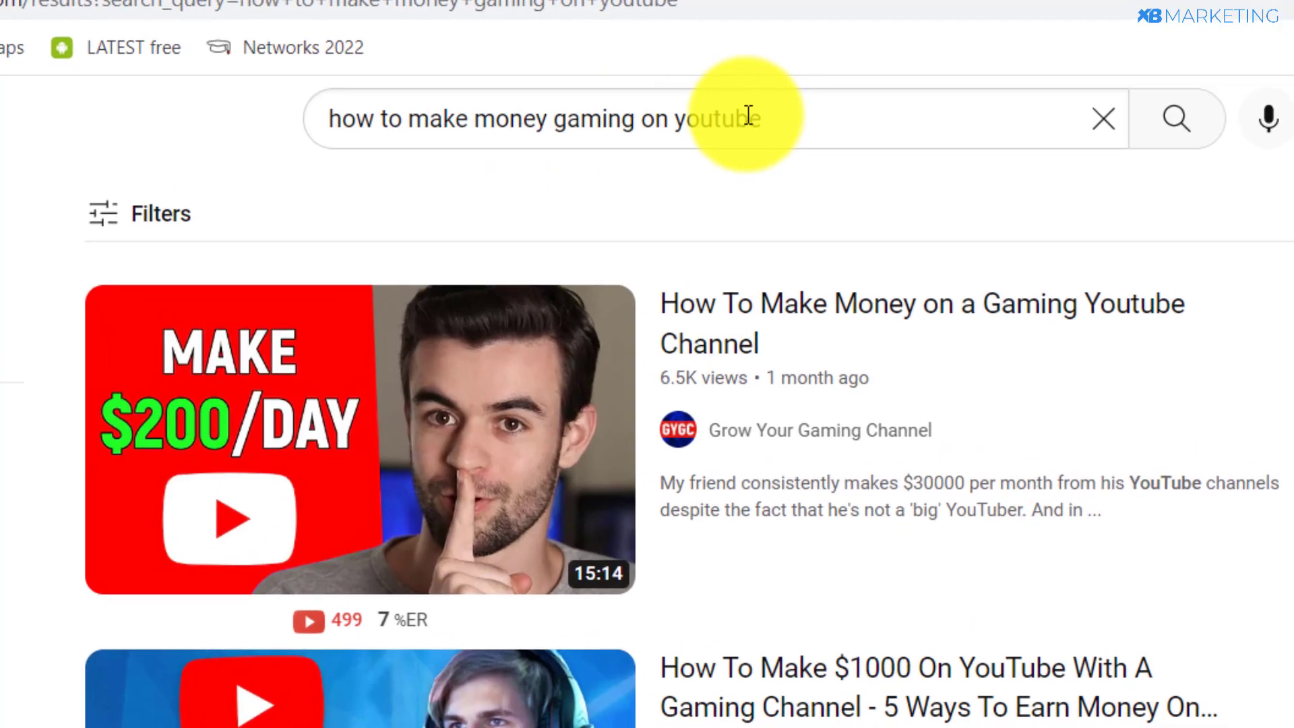
- From the YouTube results for "how to make money gaming on youtube", open the video "How To Make Money on a Gaming Youtube Channel"
{"action": "left_click", "coordinate": [746, 116]}
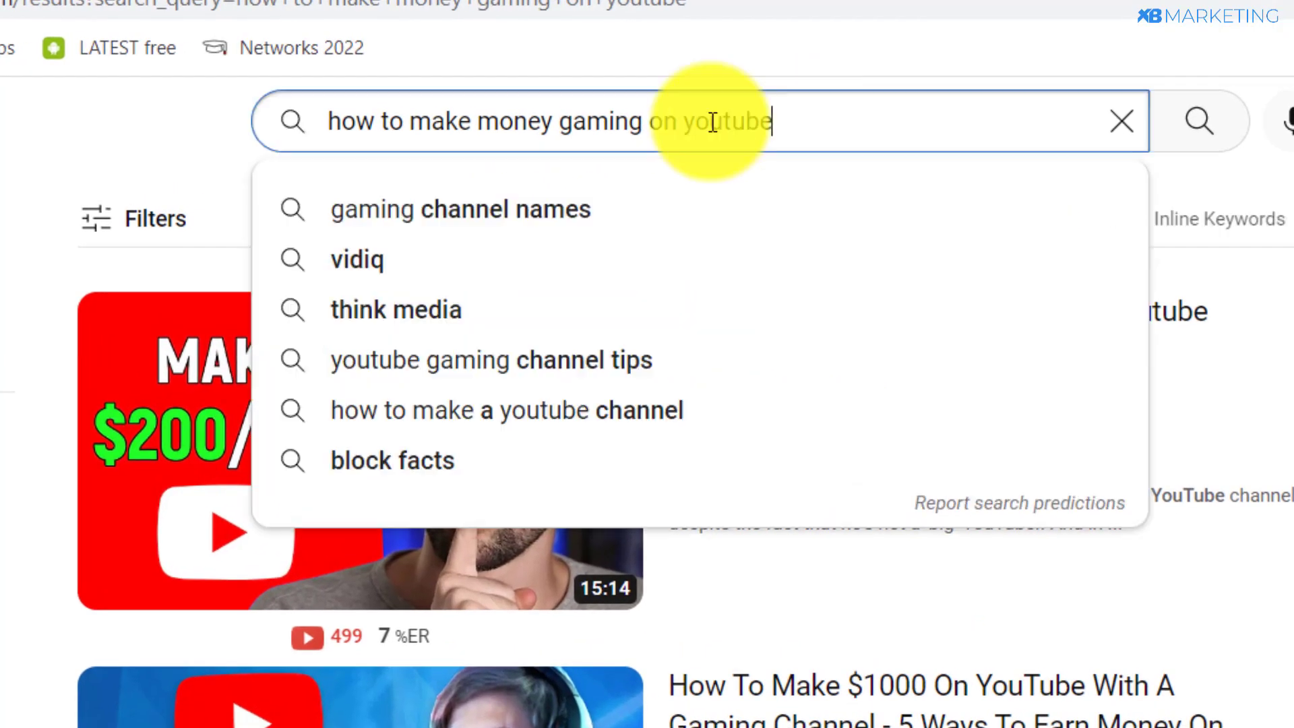
{"action": "left_click_drag", "start_coordinate": [710, 121], "coordinate": [370, 104]}
{"action": "left_click", "coordinate": [204, 126]}
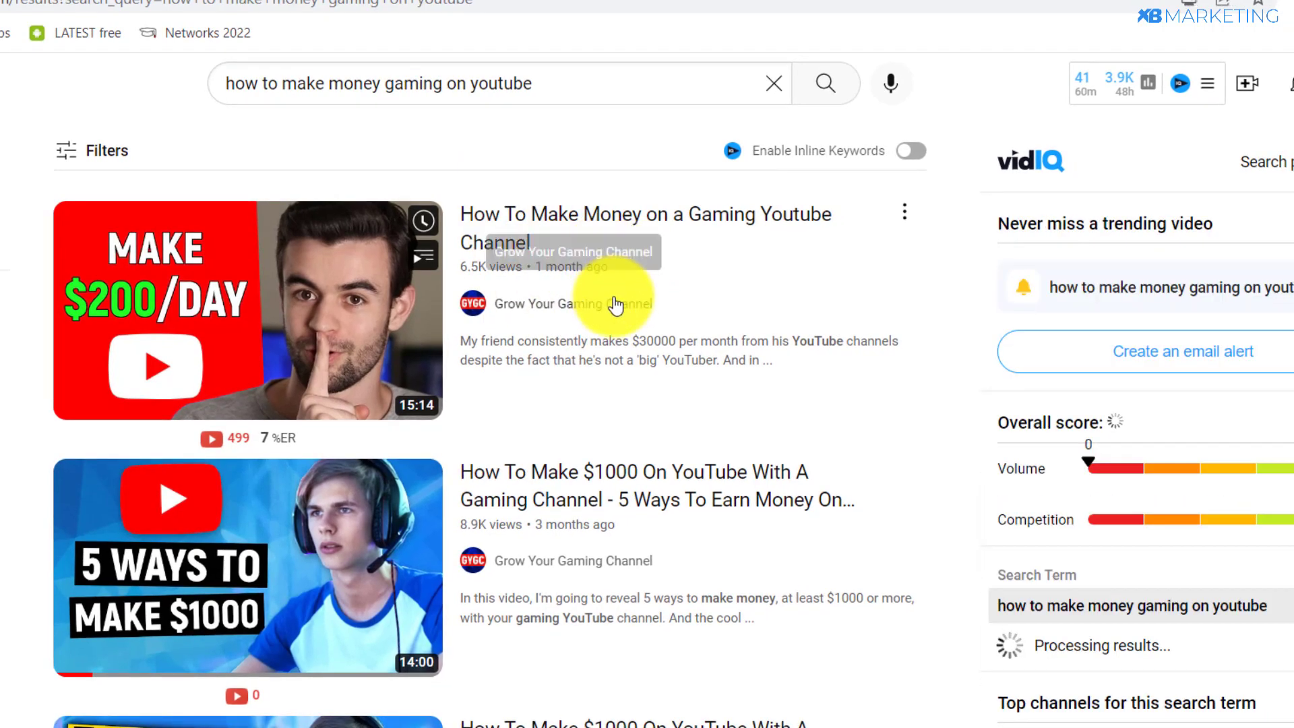
{"action": "left_click", "coordinate": [575, 361]}
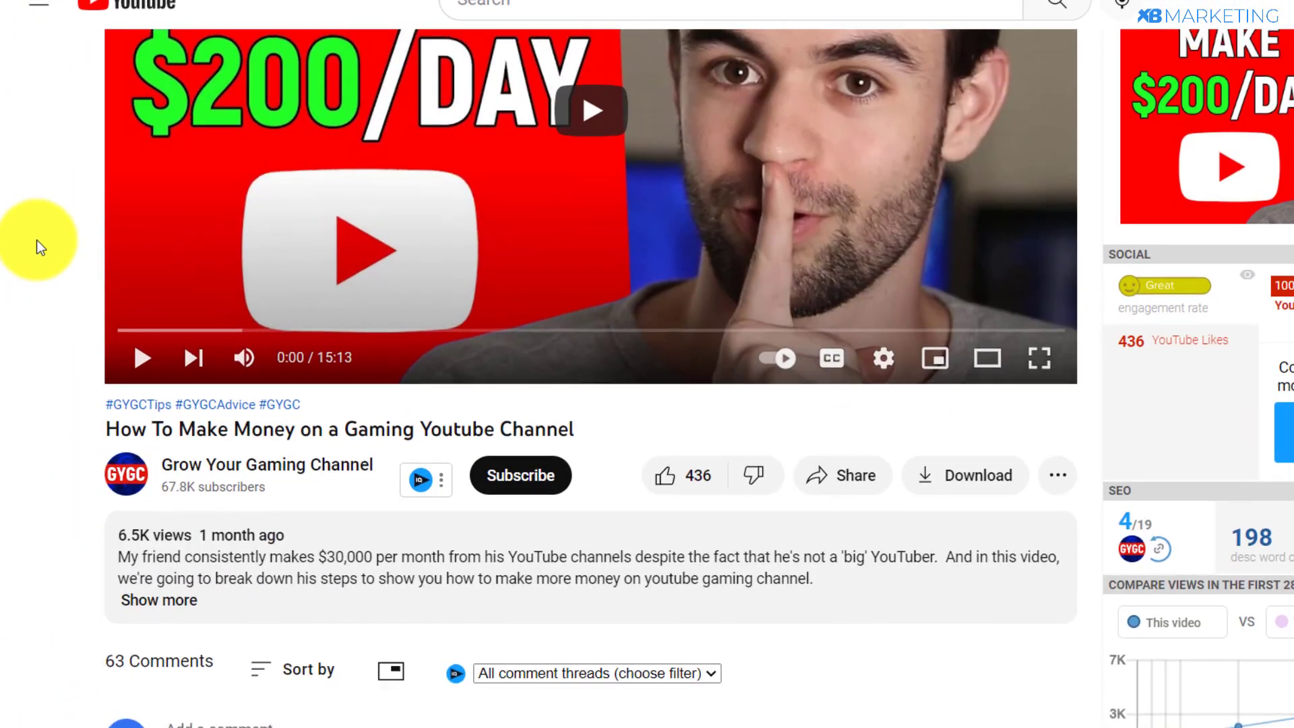
- Examine the comments under the gaming video for viewers interested in earning money from gaming
{"action": "scroll", "coordinate": [42, 238], "scroll_direction": "down", "scroll_amount": 3}
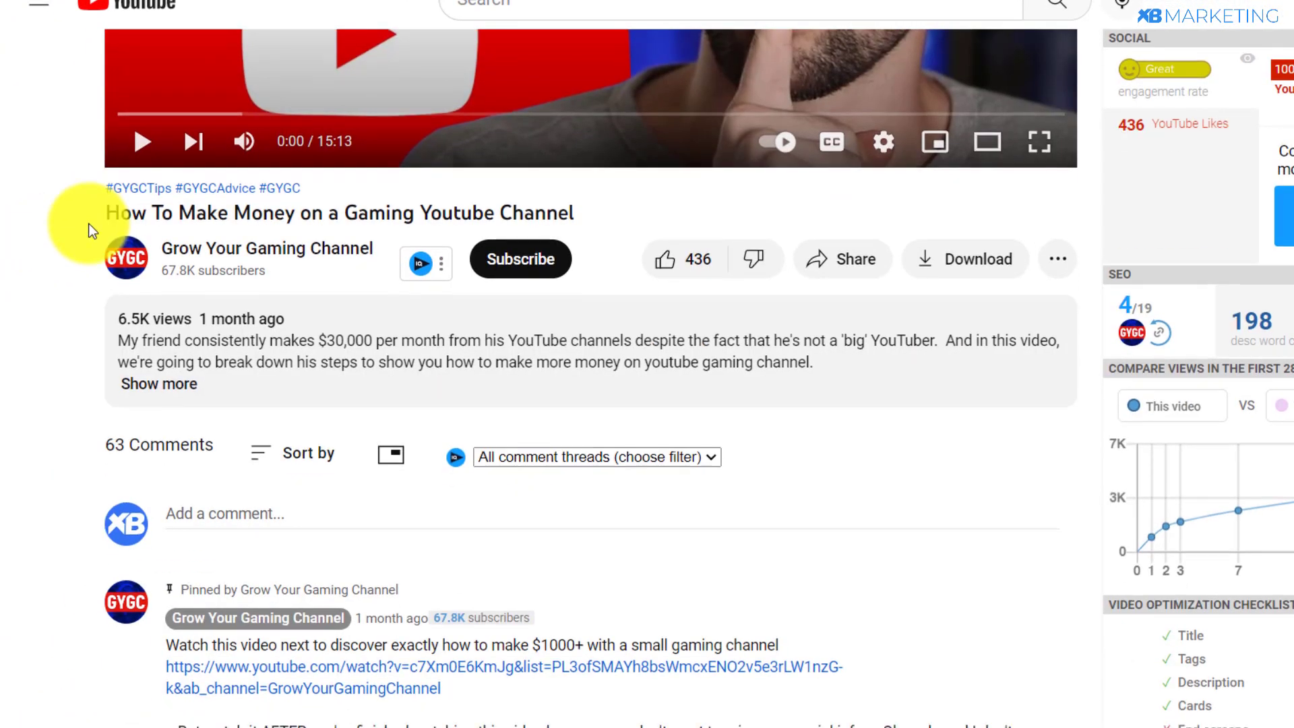
{"action": "scroll", "coordinate": [202, 270], "scroll_direction": "down", "scroll_amount": 5}
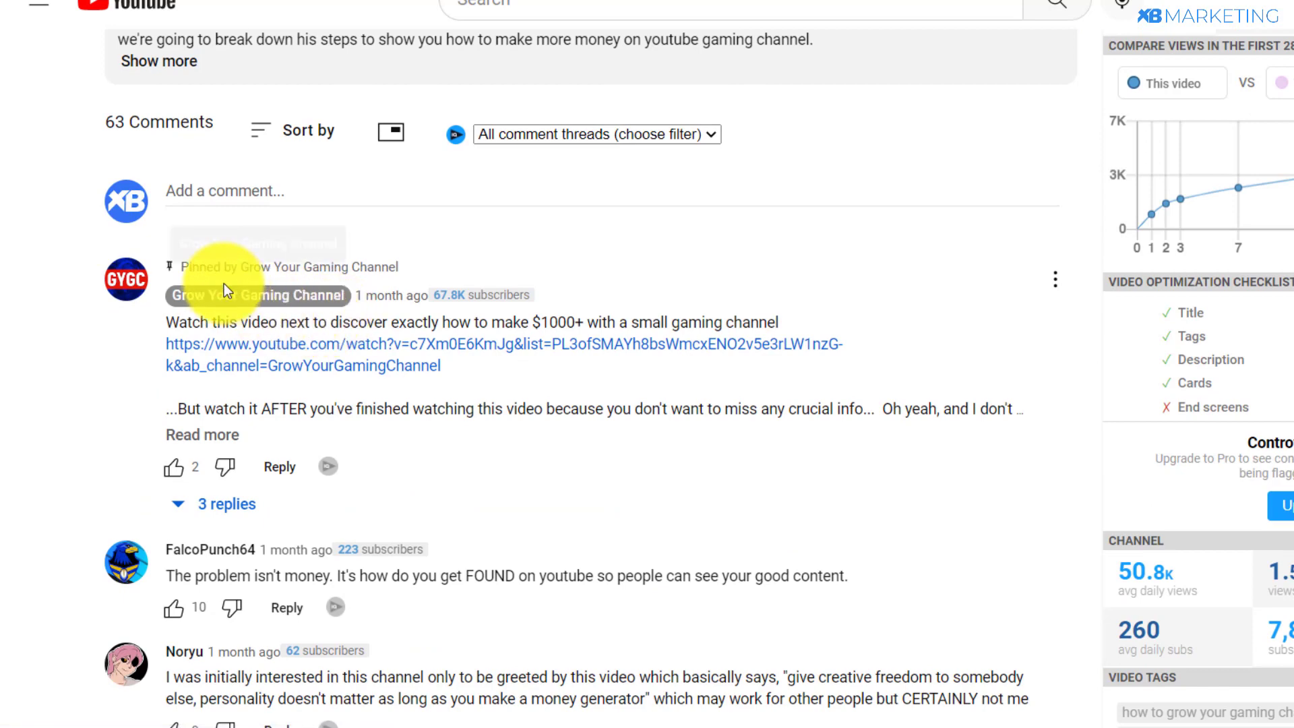
{"action": "scroll", "coordinate": [217, 274], "scroll_direction": "down", "scroll_amount": 2}
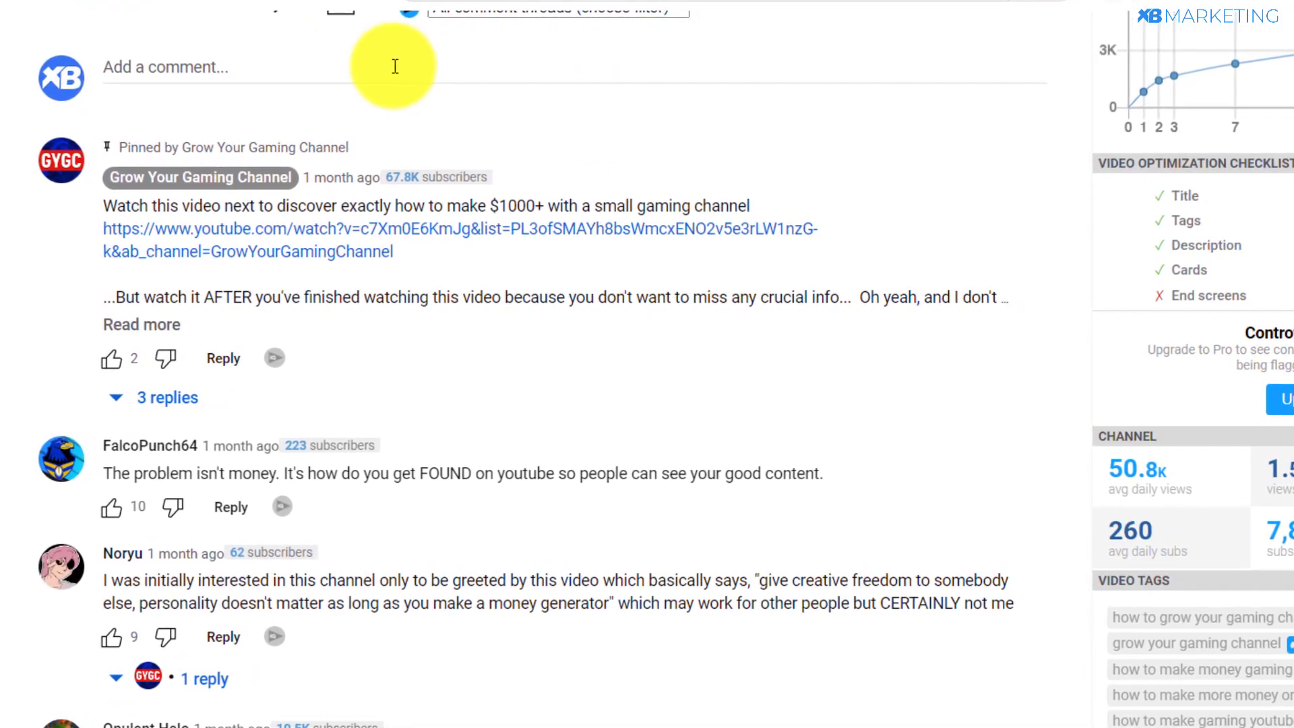
{"action": "scroll", "coordinate": [188, 242], "scroll_direction": "down", "scroll_amount": 2}
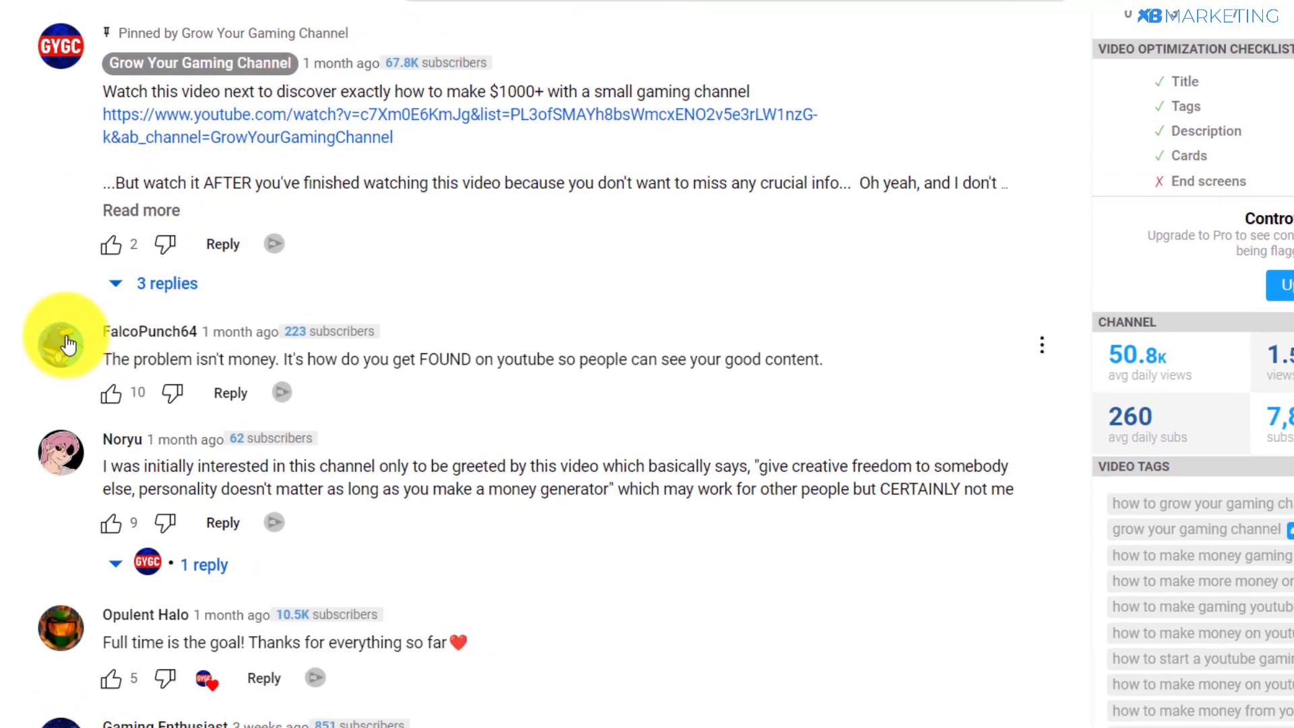
{"action": "scroll", "coordinate": [200, 135], "scroll_direction": "up", "scroll_amount": 4}
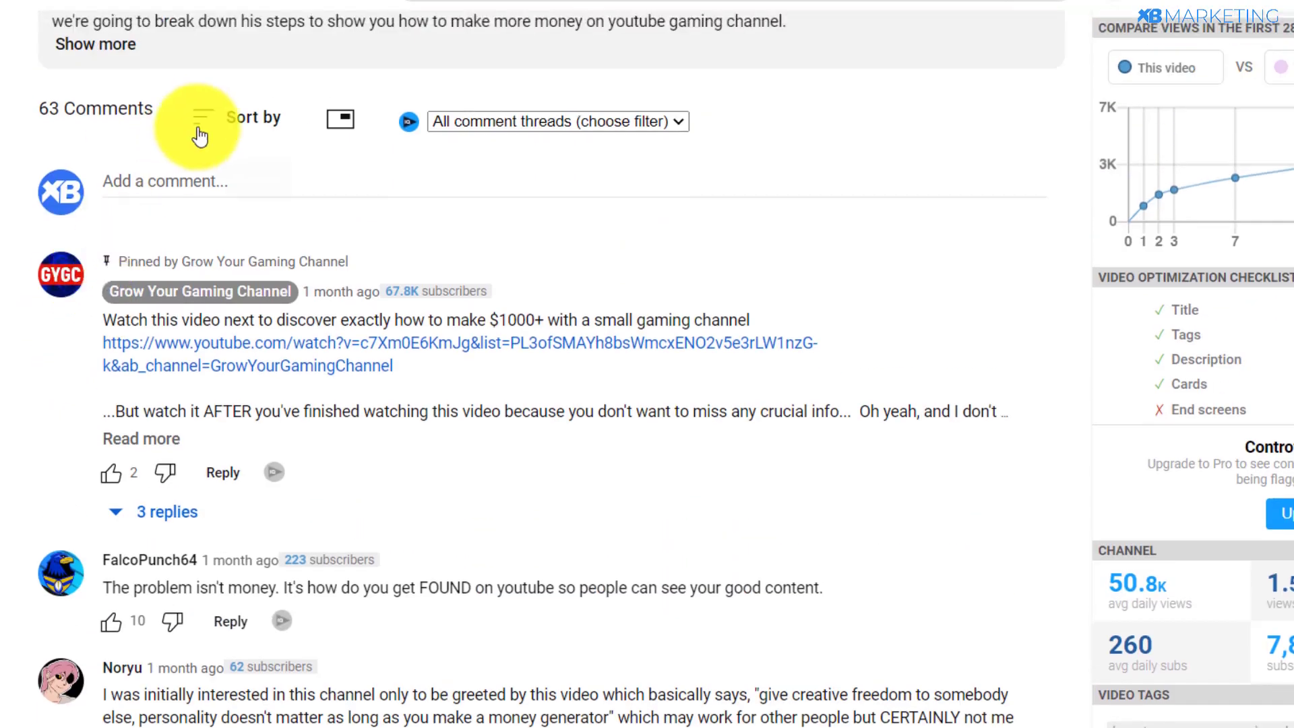
{"action": "scroll", "coordinate": [194, 270], "scroll_direction": "down", "scroll_amount": 20}
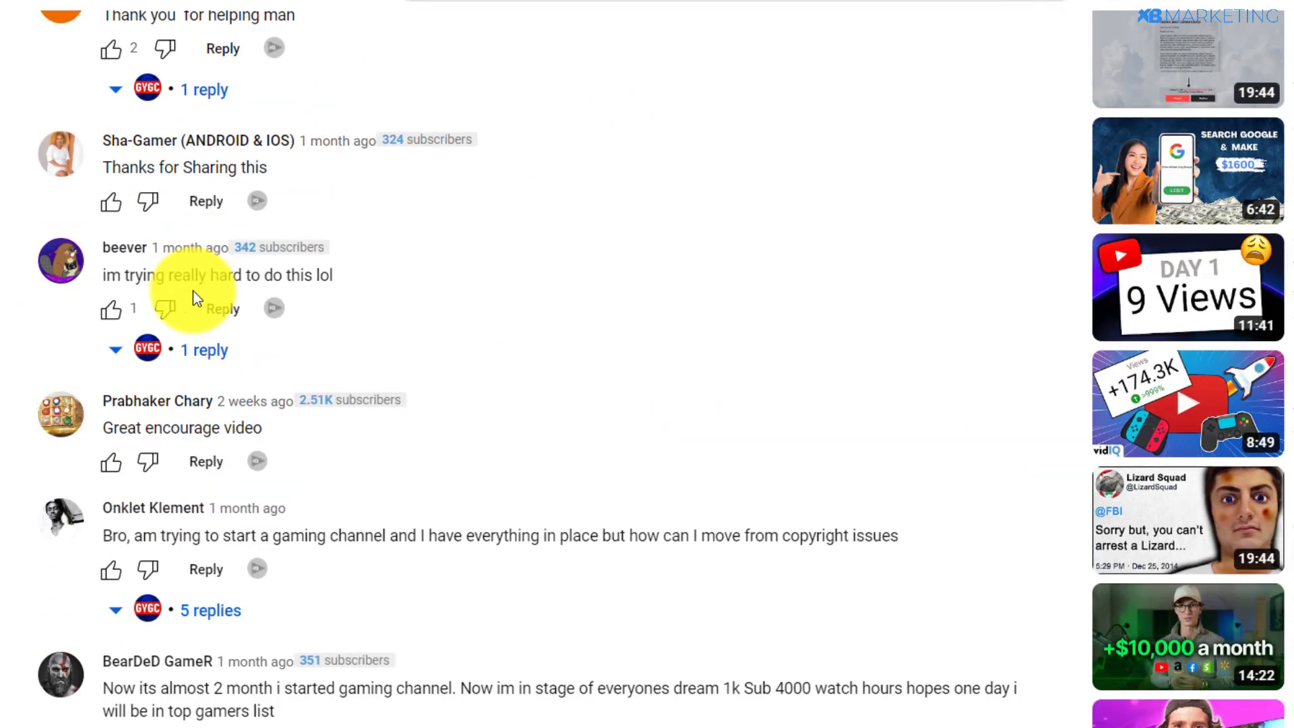
{"action": "scroll", "coordinate": [192, 296], "scroll_direction": "down", "scroll_amount": 13}
{"action": "scroll", "coordinate": [211, 364], "scroll_direction": "up", "scroll_amount": 15}
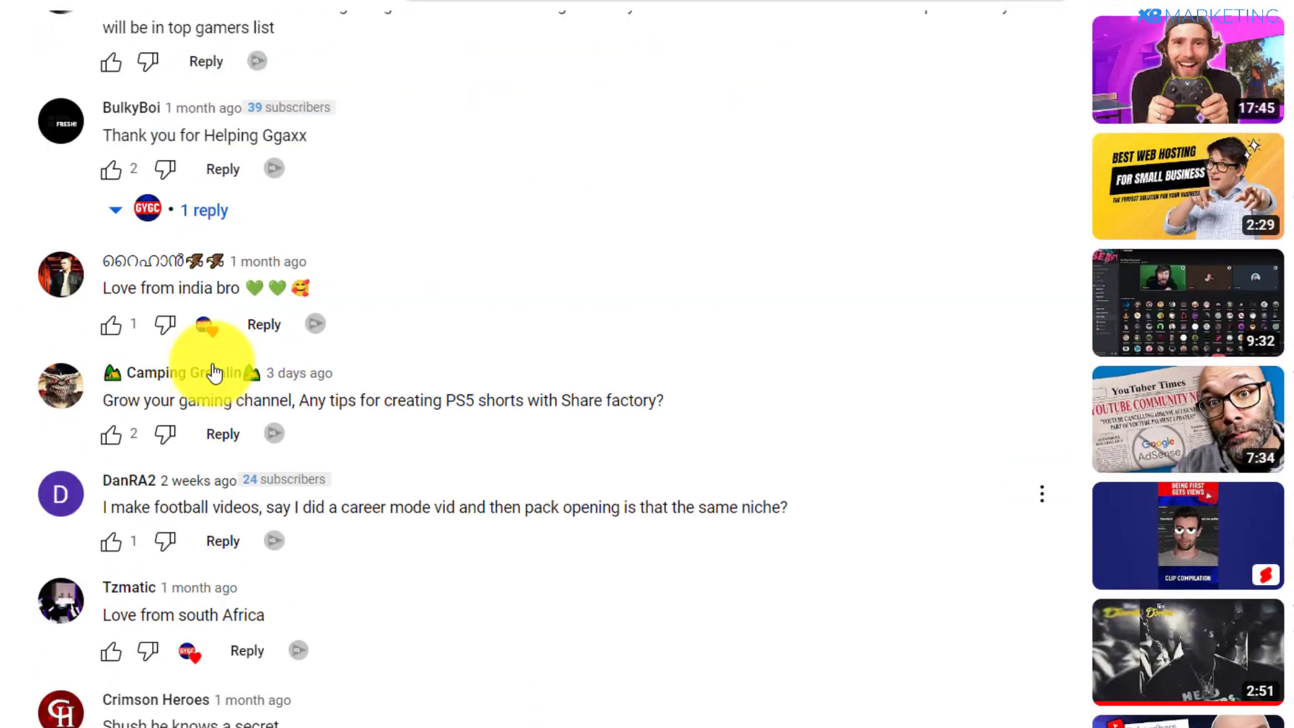
{"action": "scroll", "coordinate": [150, 189], "scroll_direction": "up", "scroll_amount": 4}
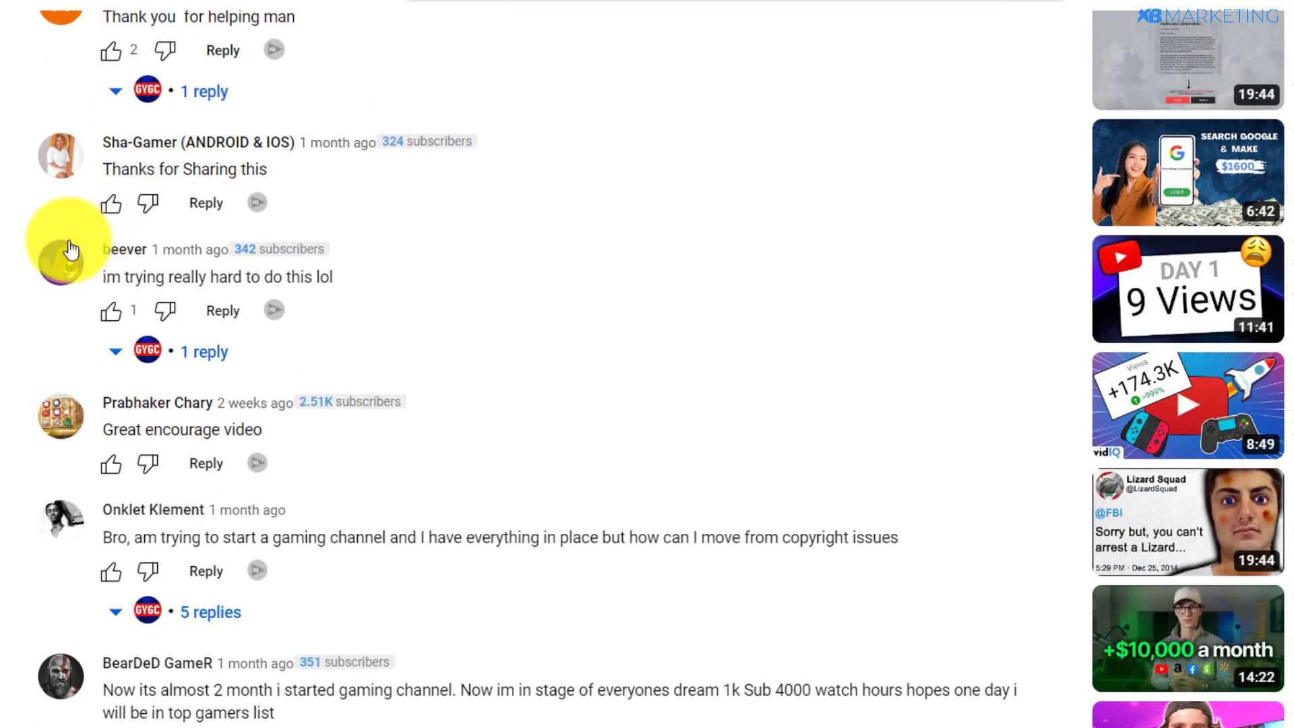
- Open the channel of the commenter who wrote "im trying really hard to do this lol" in a new tab, then its video "Fortnite Winterfest 2022 Leaks"
{"action": "left_click_drag", "start_coordinate": [103, 282], "coordinate": [164, 260]}
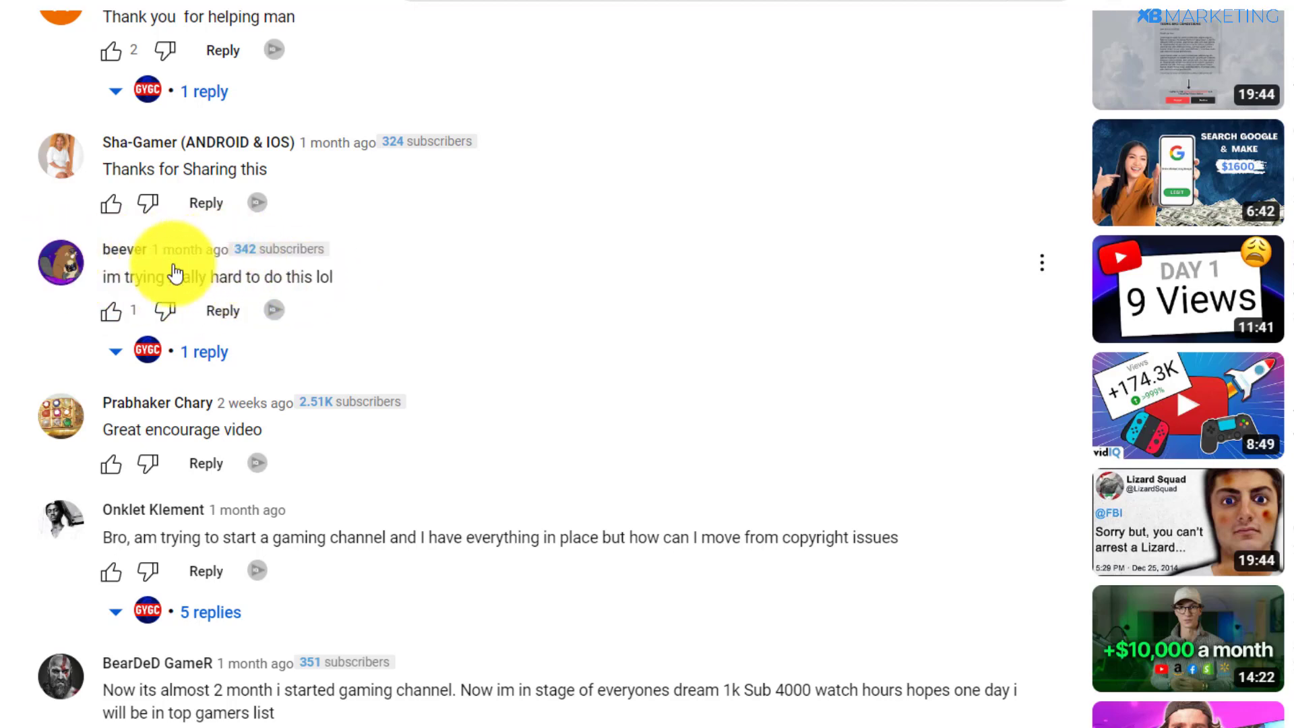
{"action": "right_click", "coordinate": [76, 259]}
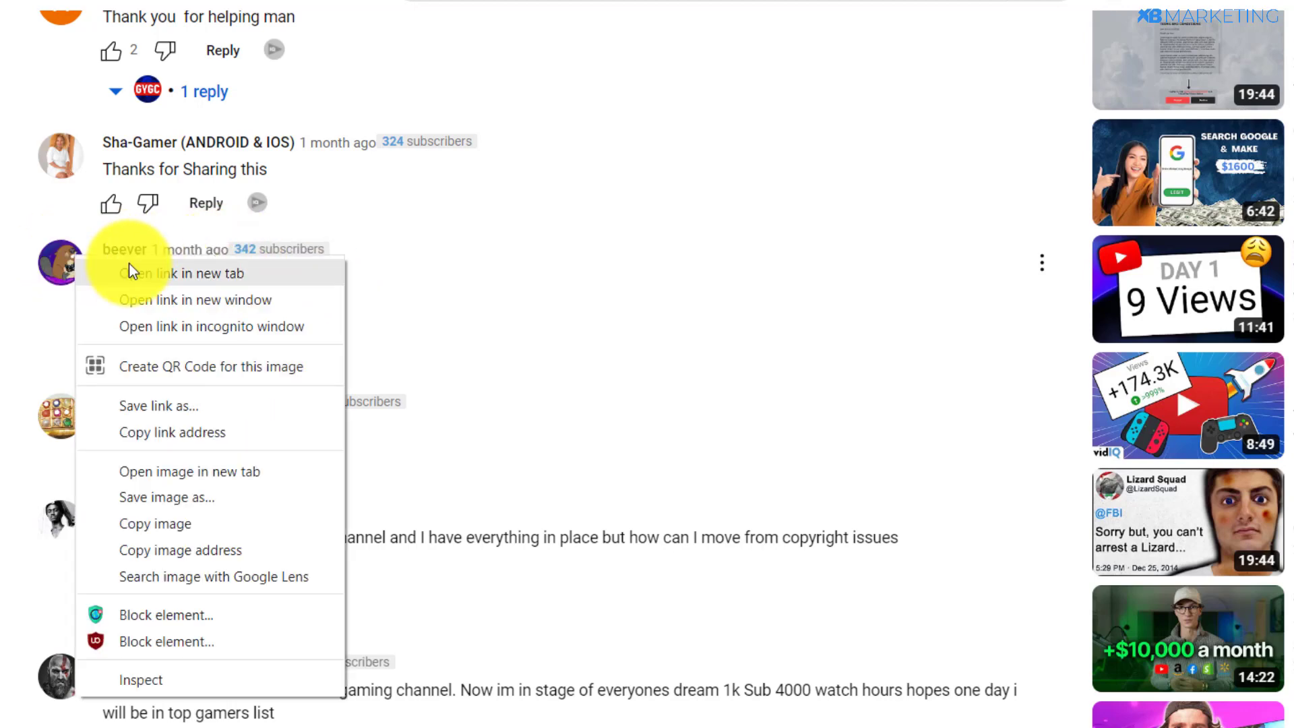
{"action": "left_click", "coordinate": [132, 273]}
{"action": "key", "text": "ctrl+Tab"}
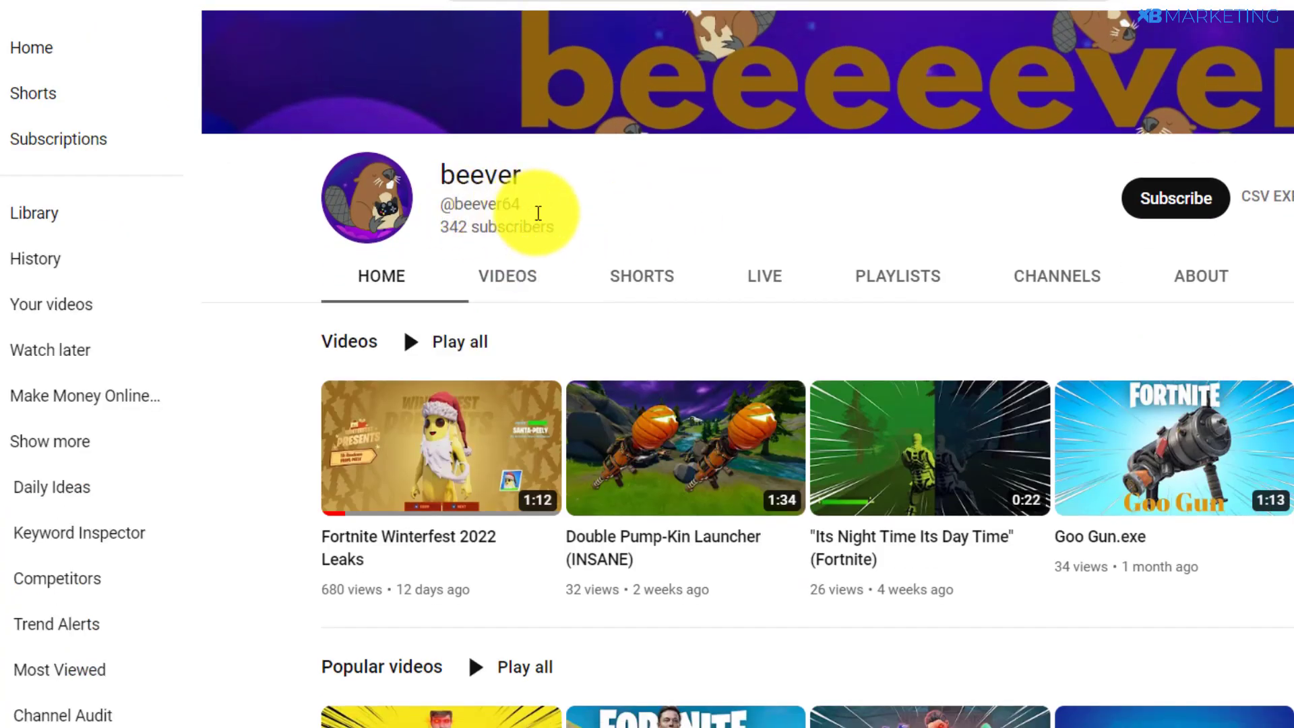
{"action": "left_click", "coordinate": [507, 280]}
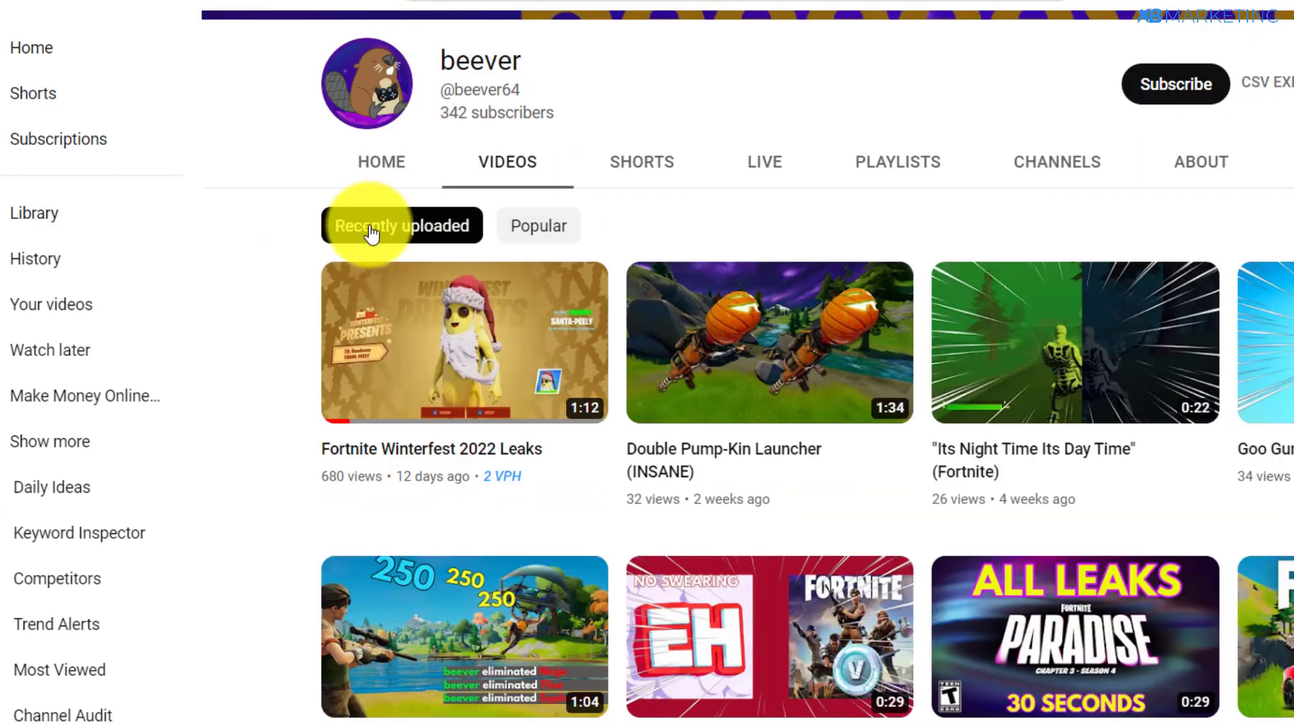
{"action": "left_click", "coordinate": [470, 380]}
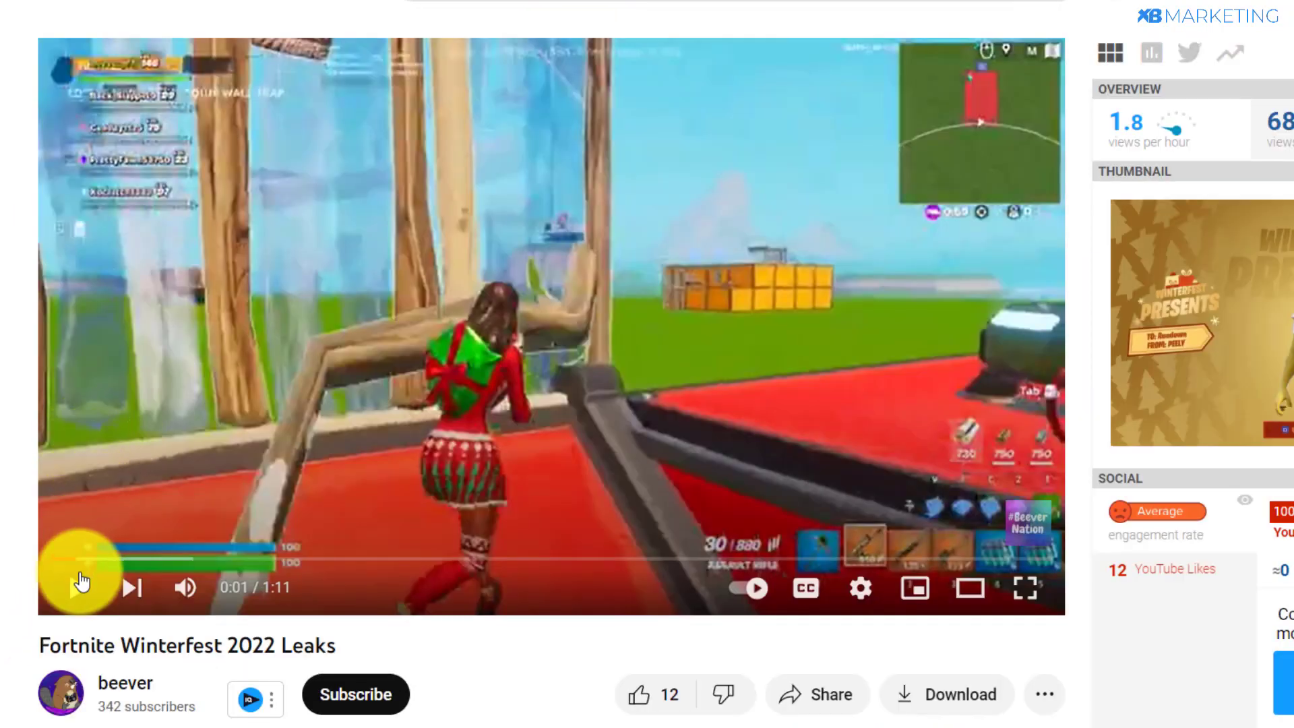
{"action": "scroll", "coordinate": [72, 425], "scroll_direction": "down", "scroll_amount": 5}
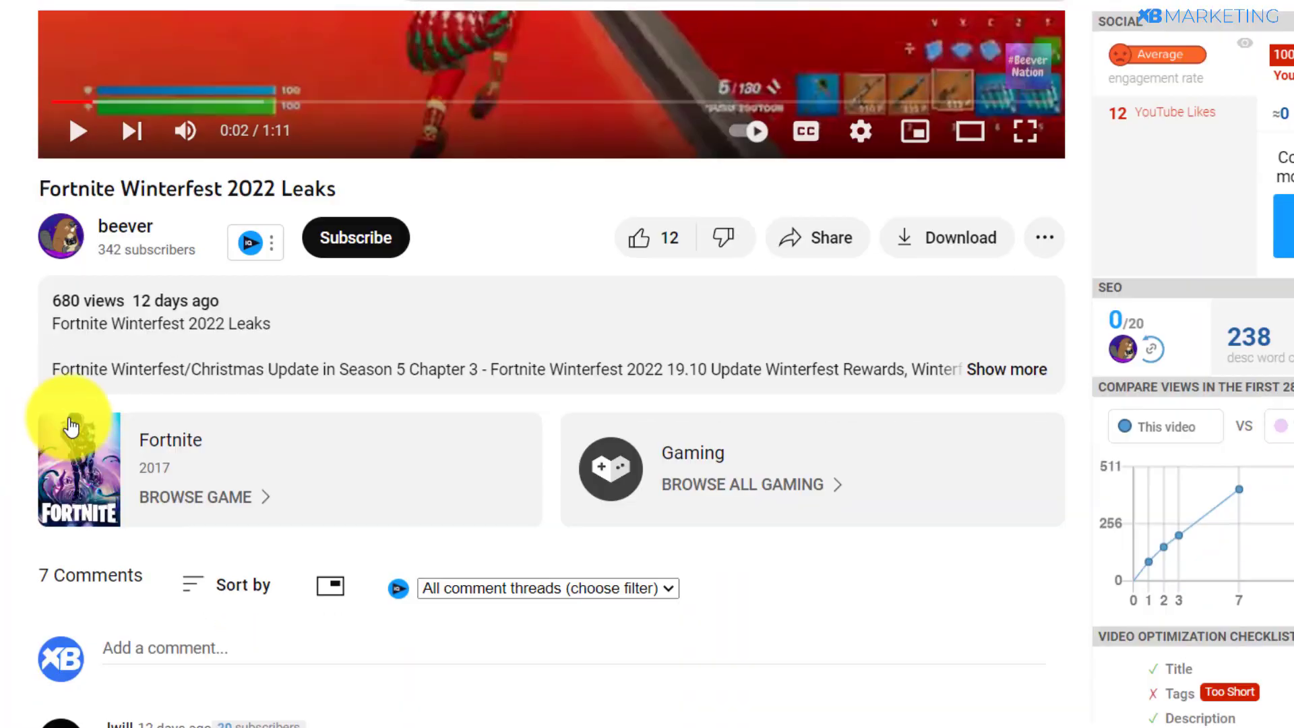
{"action": "scroll", "coordinate": [216, 384], "scroll_direction": "down", "scroll_amount": 5}
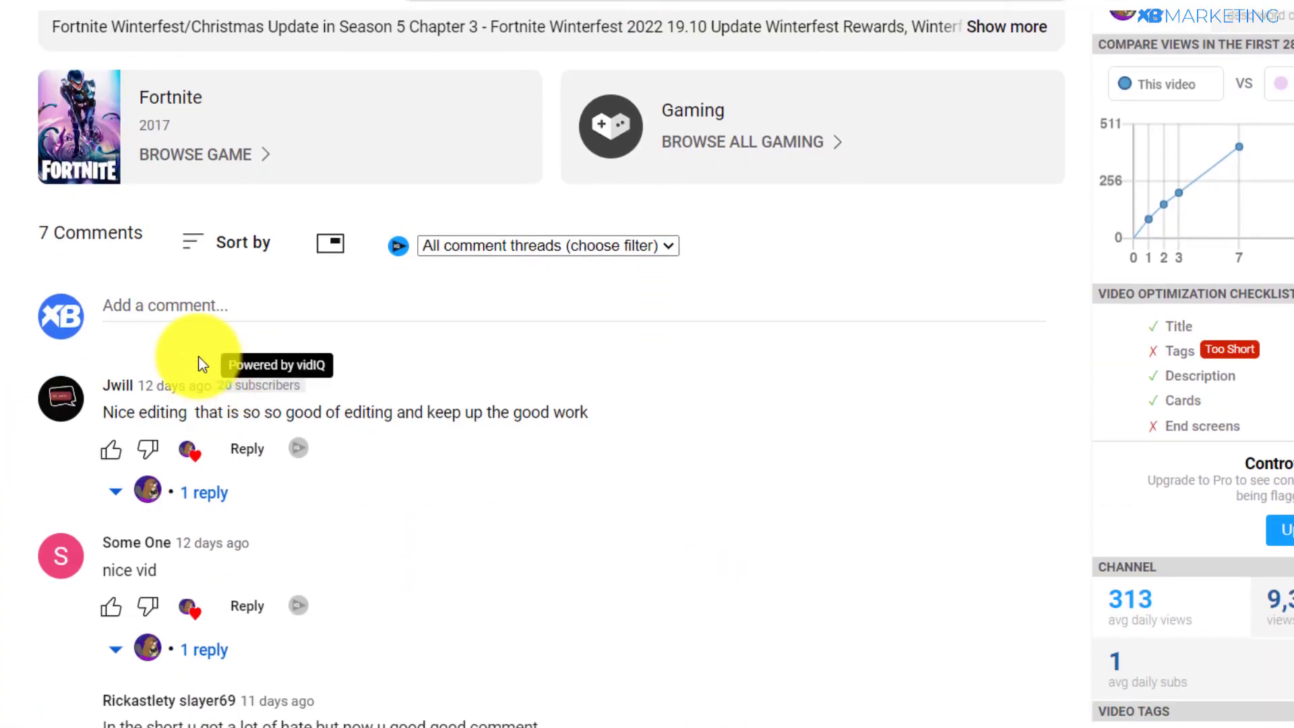
{"action": "scroll", "coordinate": [170, 333], "scroll_direction": "down", "scroll_amount": 4}
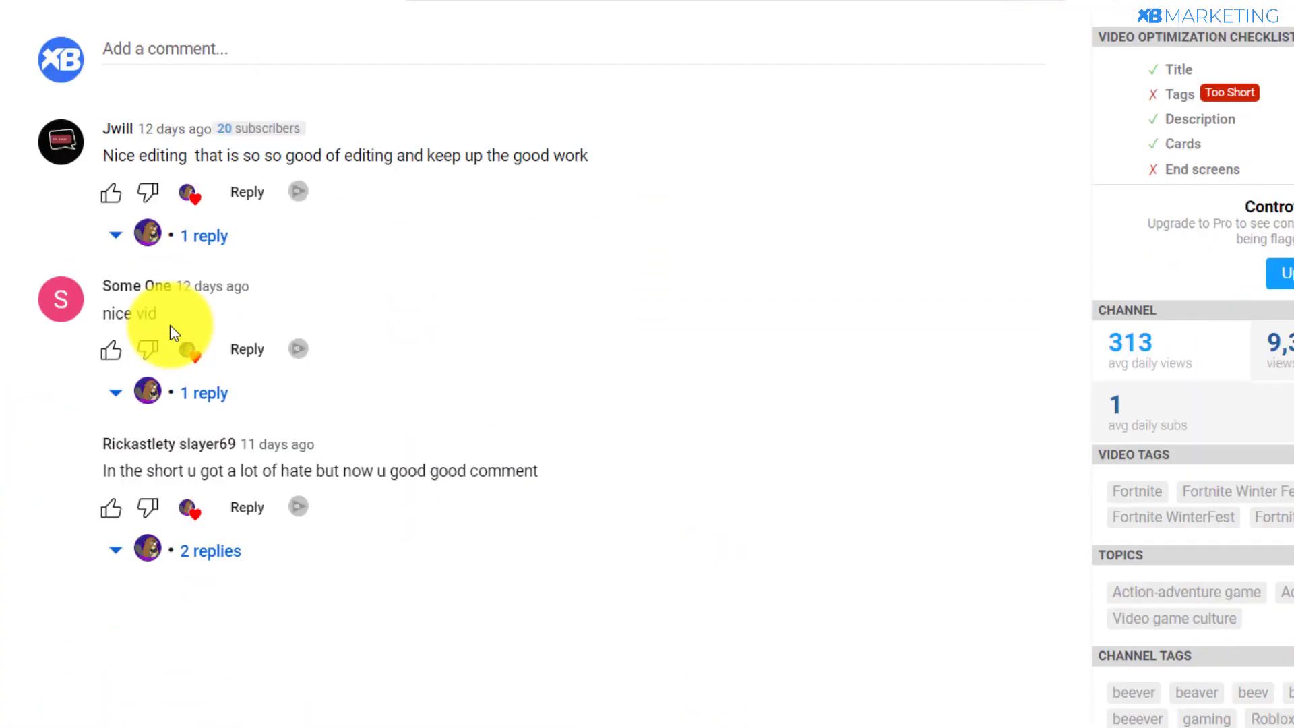
{"action": "scroll", "coordinate": [159, 283], "scroll_direction": "up", "scroll_amount": 6}
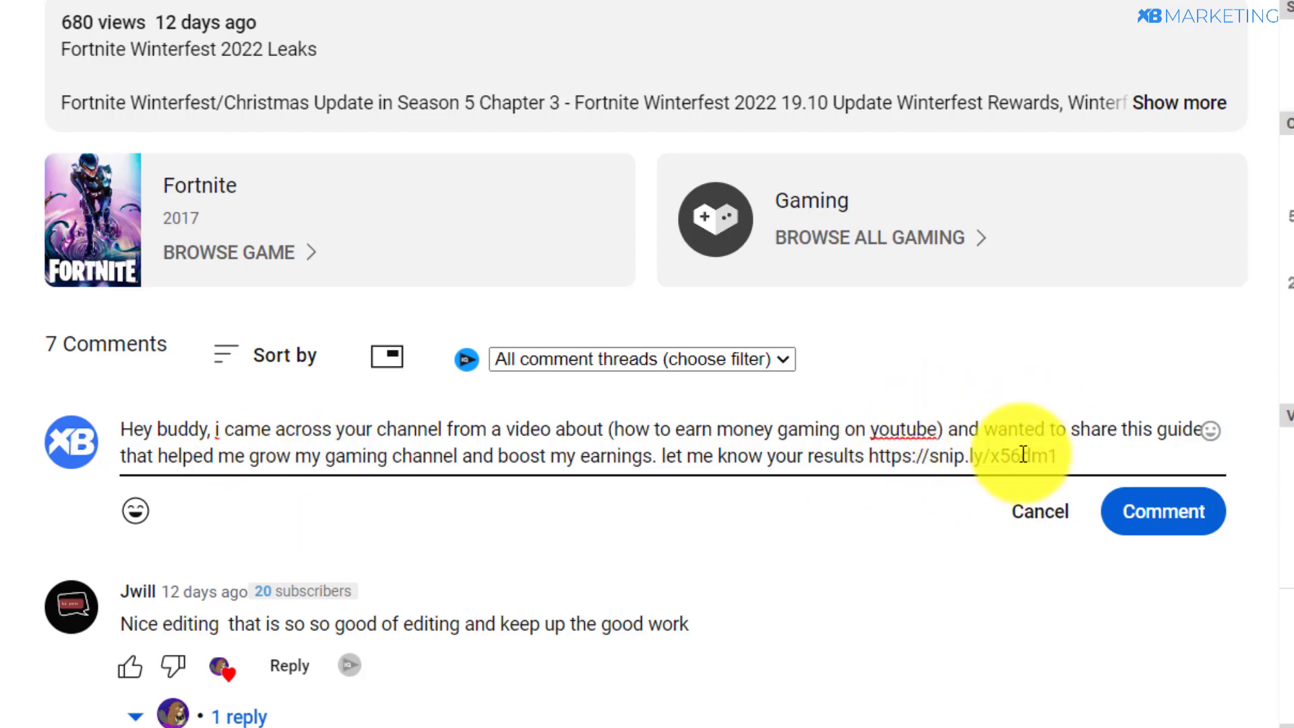
{"action": "left_click", "coordinate": [1151, 514]}
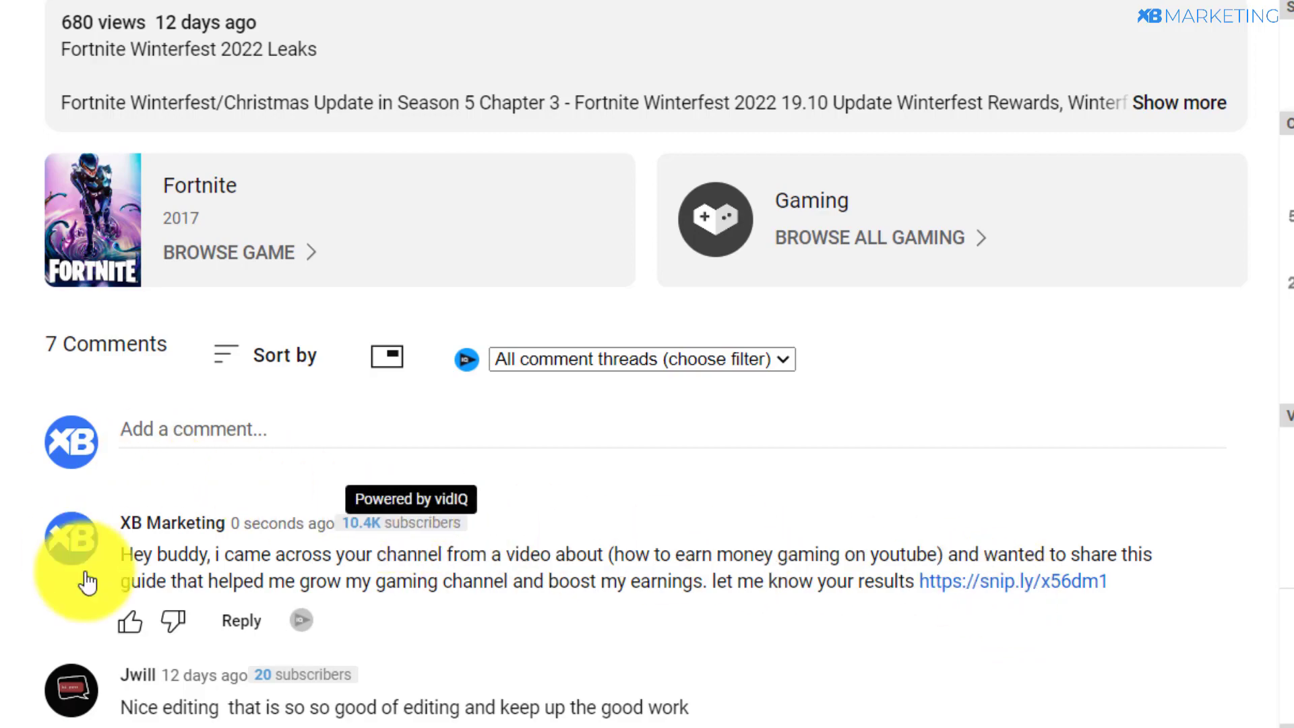
{"action": "scroll", "coordinate": [317, 187], "scroll_direction": "up", "scroll_amount": 2}
{"action": "scroll", "coordinate": [115, 159], "scroll_direction": "down", "scroll_amount": 2}
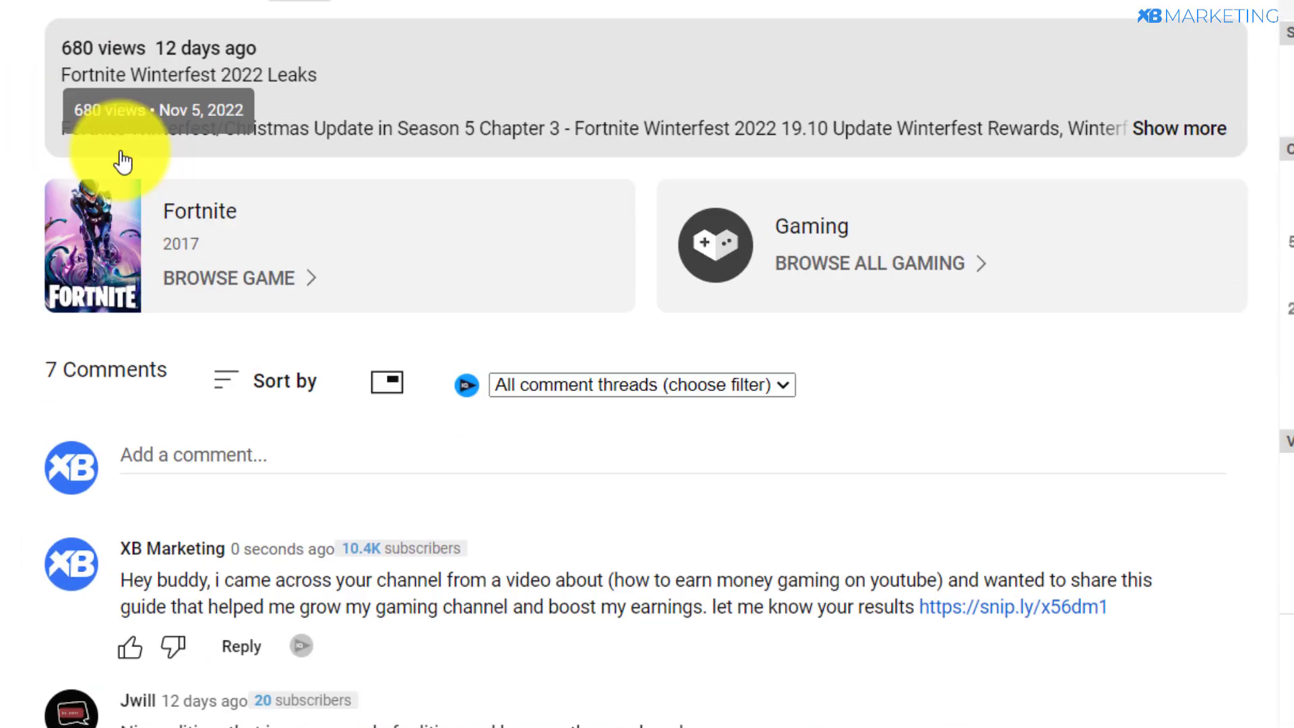
{"action": "scroll", "coordinate": [110, 115], "scroll_direction": "up", "scroll_amount": 7}
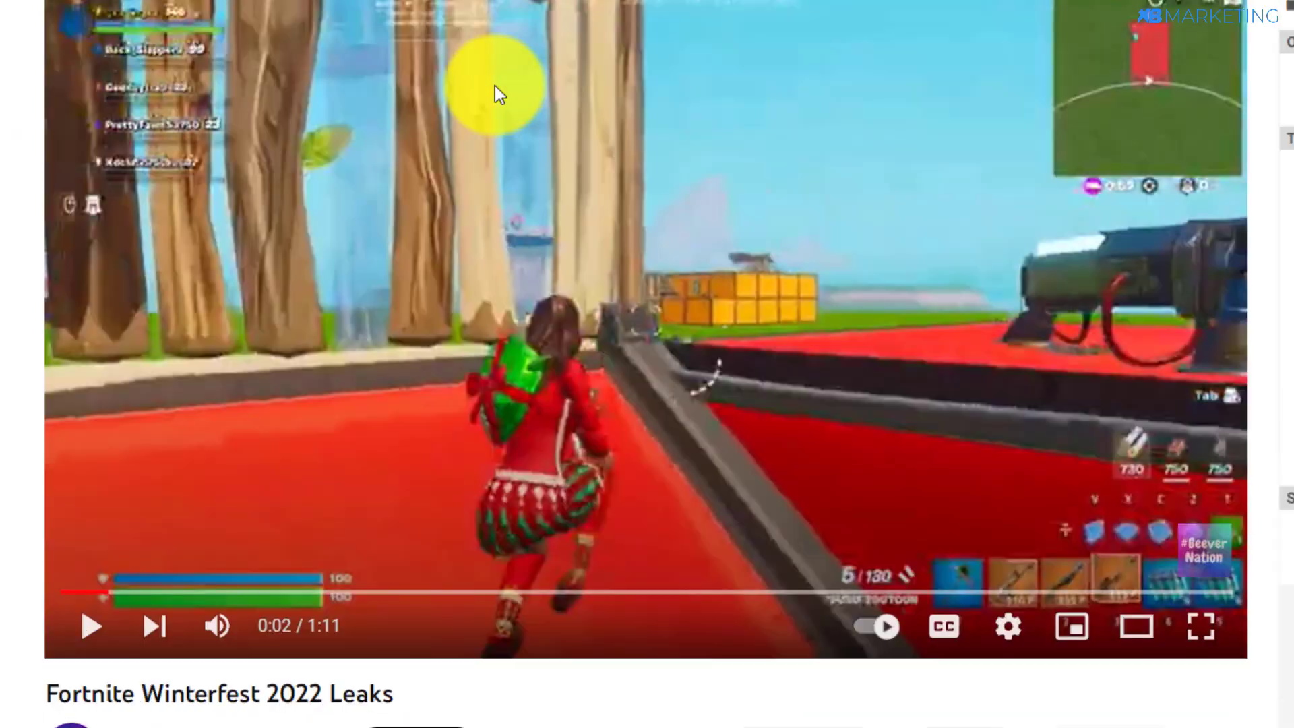
- Review the make-money-gaming eBook sales page that the shared link promotes
{"action": "scroll", "coordinate": [780, 318], "scroll_direction": "down", "scroll_amount": 14}
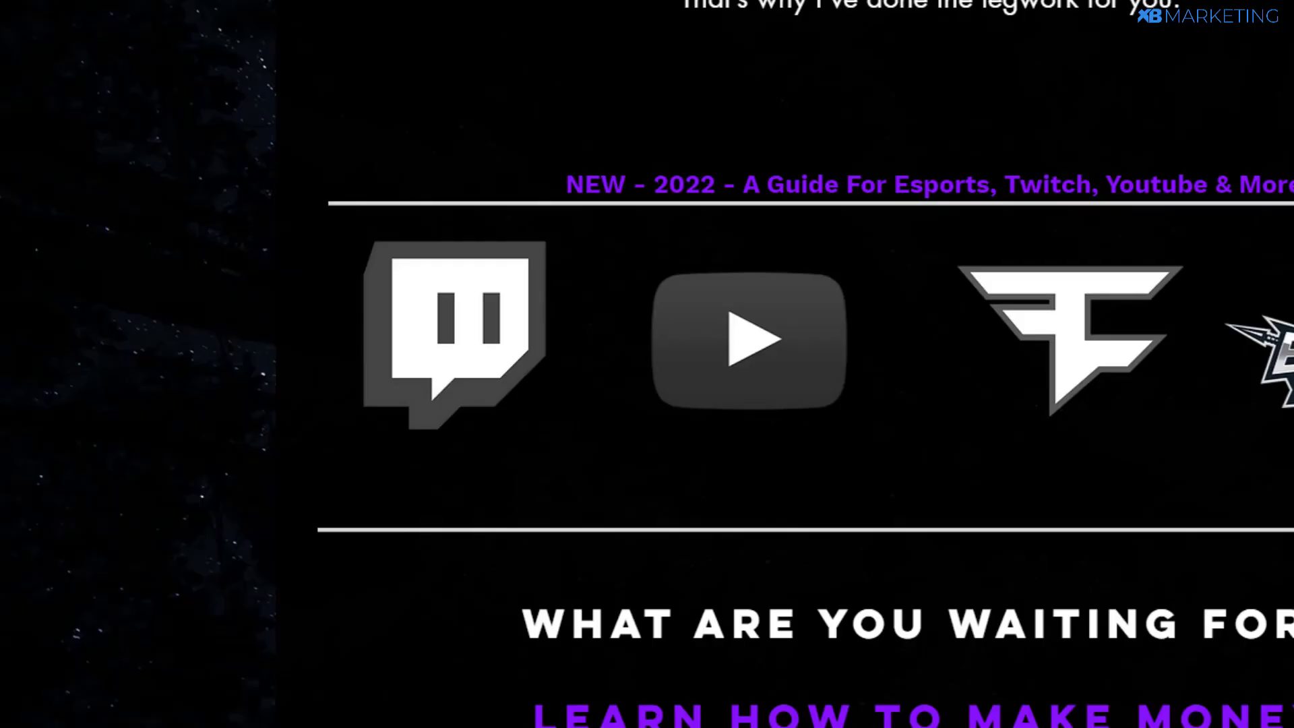
{"action": "scroll", "coordinate": [728, 177], "scroll_direction": "up", "scroll_amount": 10}
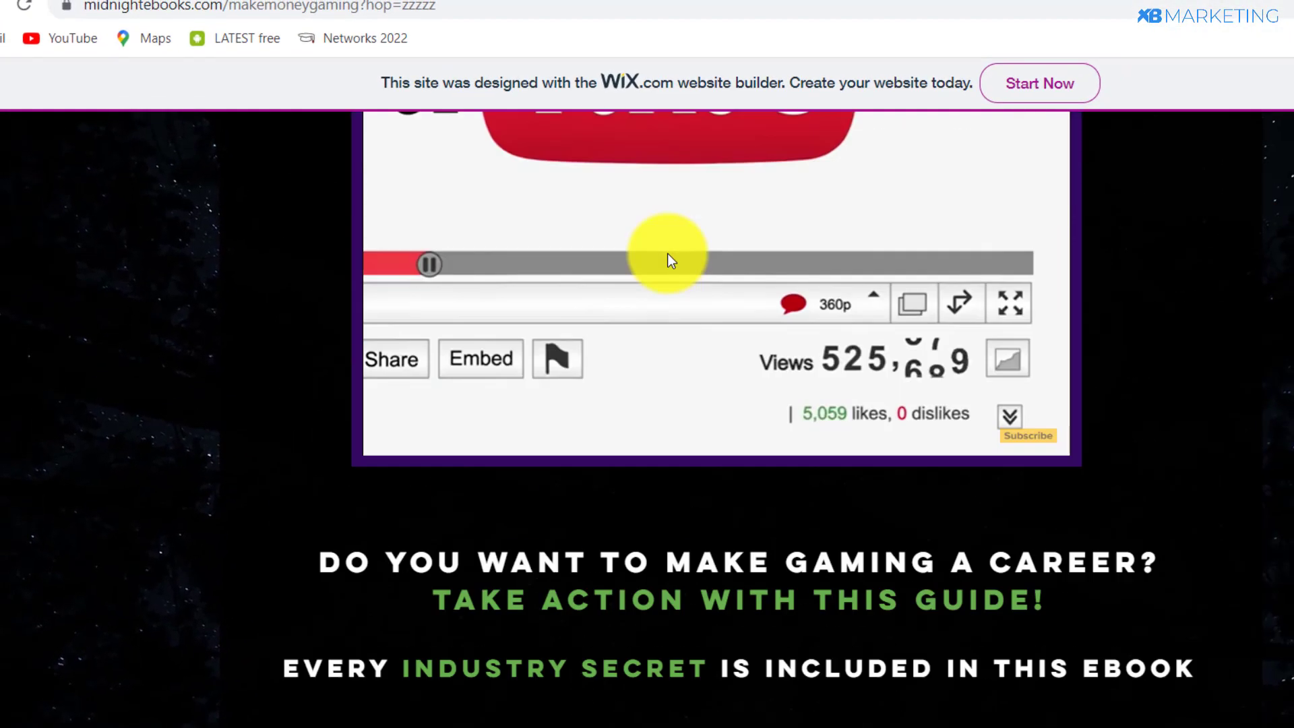
{"action": "scroll", "coordinate": [667, 254], "scroll_direction": "up", "scroll_amount": 9}
{"action": "scroll", "coordinate": [667, 253], "scroll_direction": "down", "scroll_amount": 17}
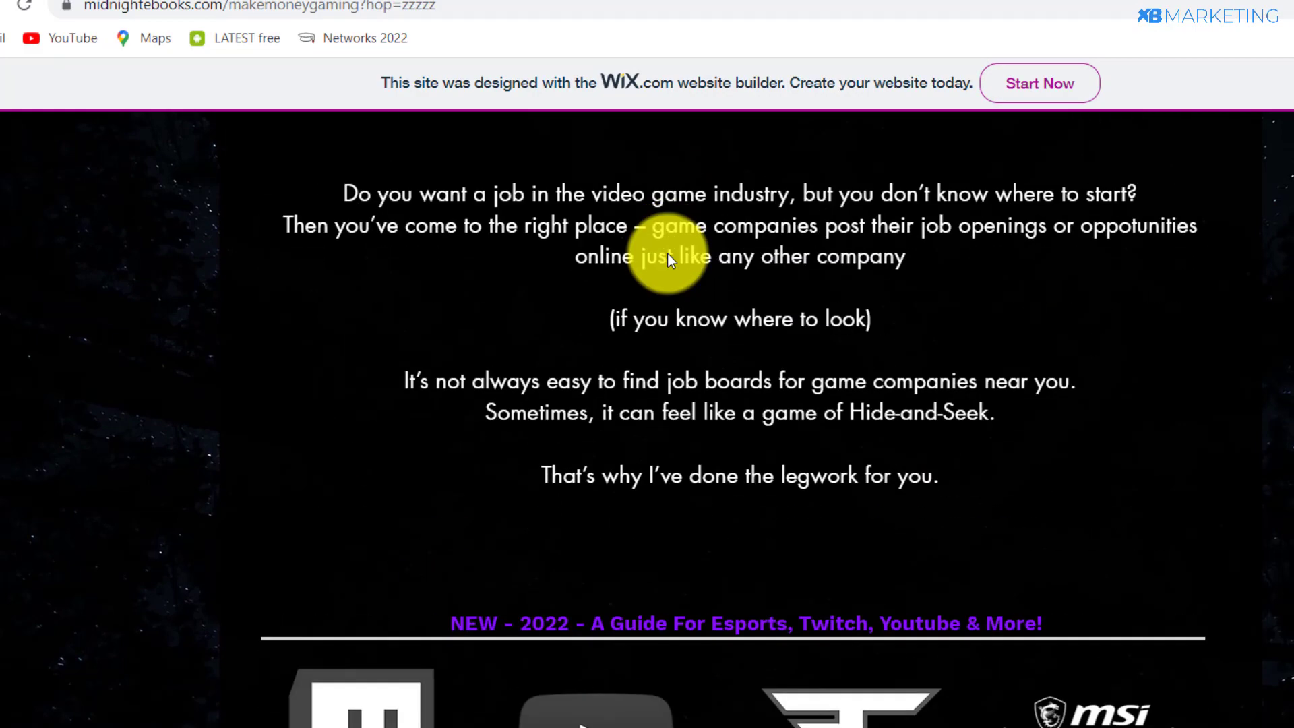
{"action": "scroll", "coordinate": [93, 237], "scroll_direction": "up", "scroll_amount": 4}
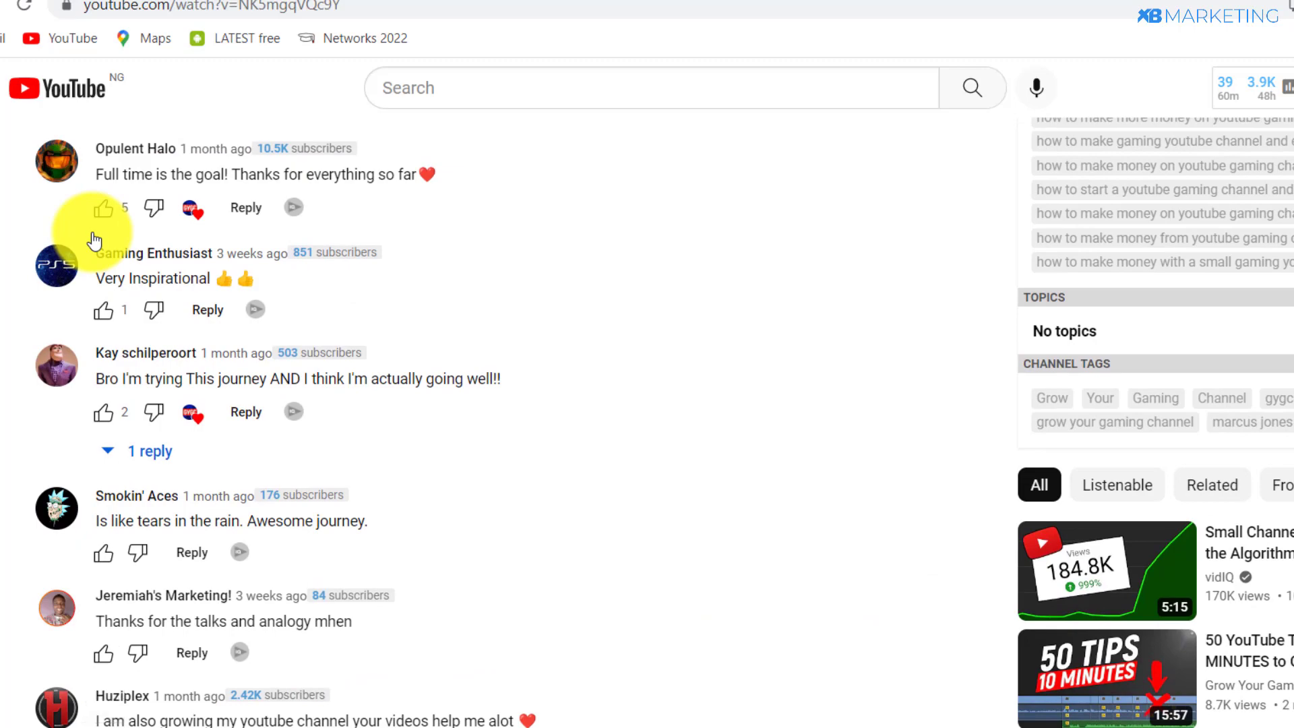
- Look through the comments under the gaming money video for more gaming creators to contact
{"action": "scroll", "coordinate": [93, 237], "scroll_direction": "up", "scroll_amount": 5}
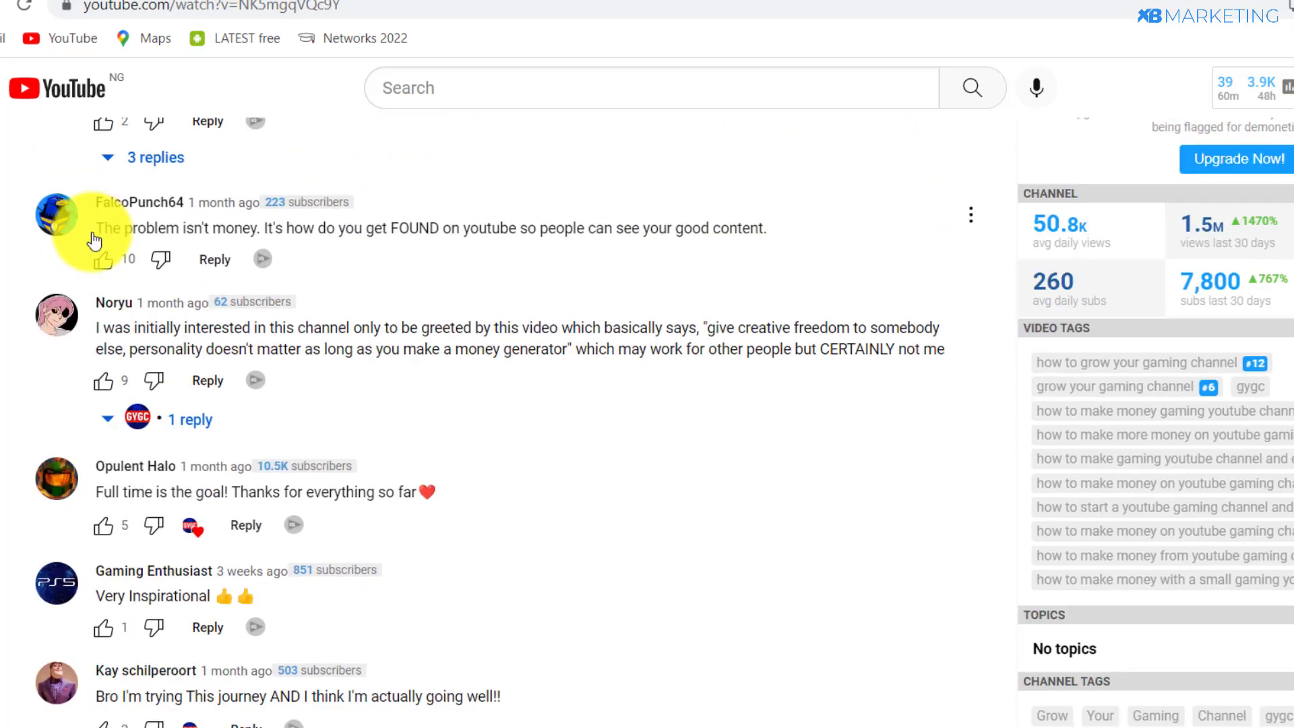
{"action": "scroll", "coordinate": [93, 237], "scroll_direction": "down", "scroll_amount": 3}
{"action": "scroll", "coordinate": [93, 238], "scroll_direction": "down", "scroll_amount": 3}
{"action": "scroll", "coordinate": [93, 237], "scroll_direction": "up", "scroll_amount": 15}
{"action": "scroll", "coordinate": [269, 283], "scroll_direction": "down", "scroll_amount": 3}
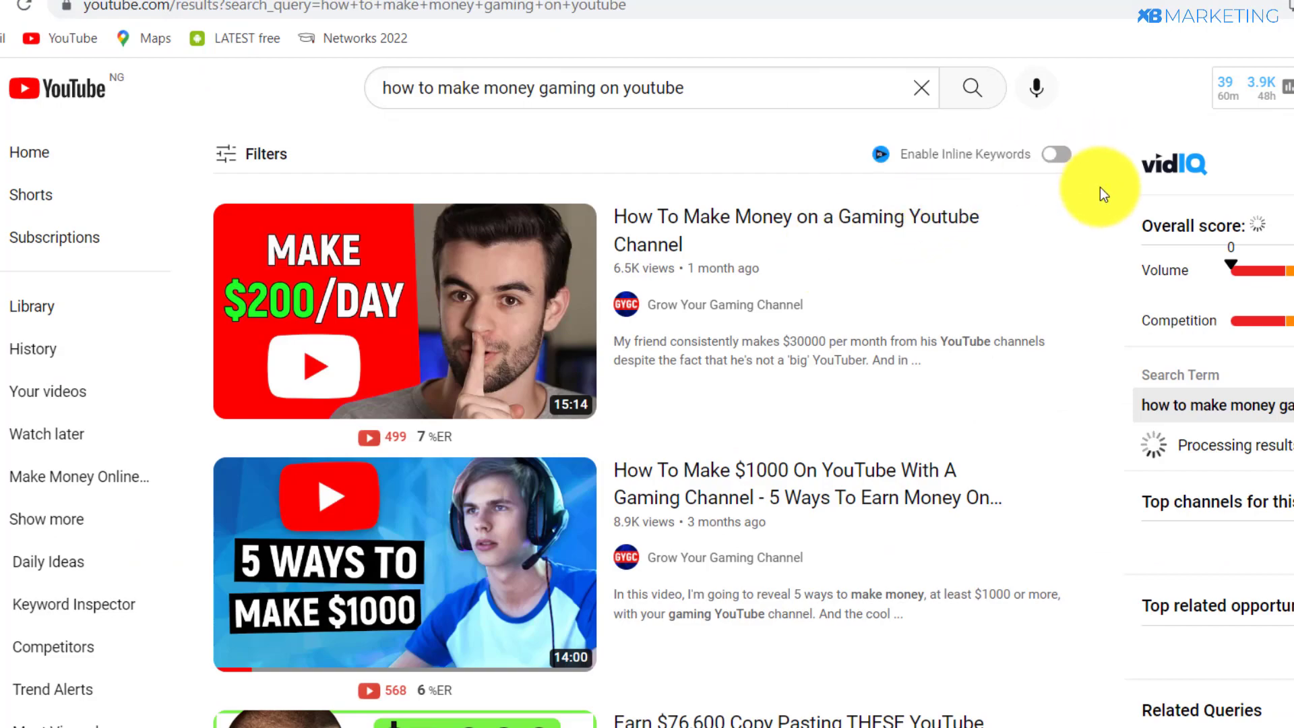
- Browse the YouTube results for "how to make money gaming on youtube" for other videos with suitable audiences
{"action": "scroll", "coordinate": [607, 404], "scroll_direction": "down", "scroll_amount": 3}
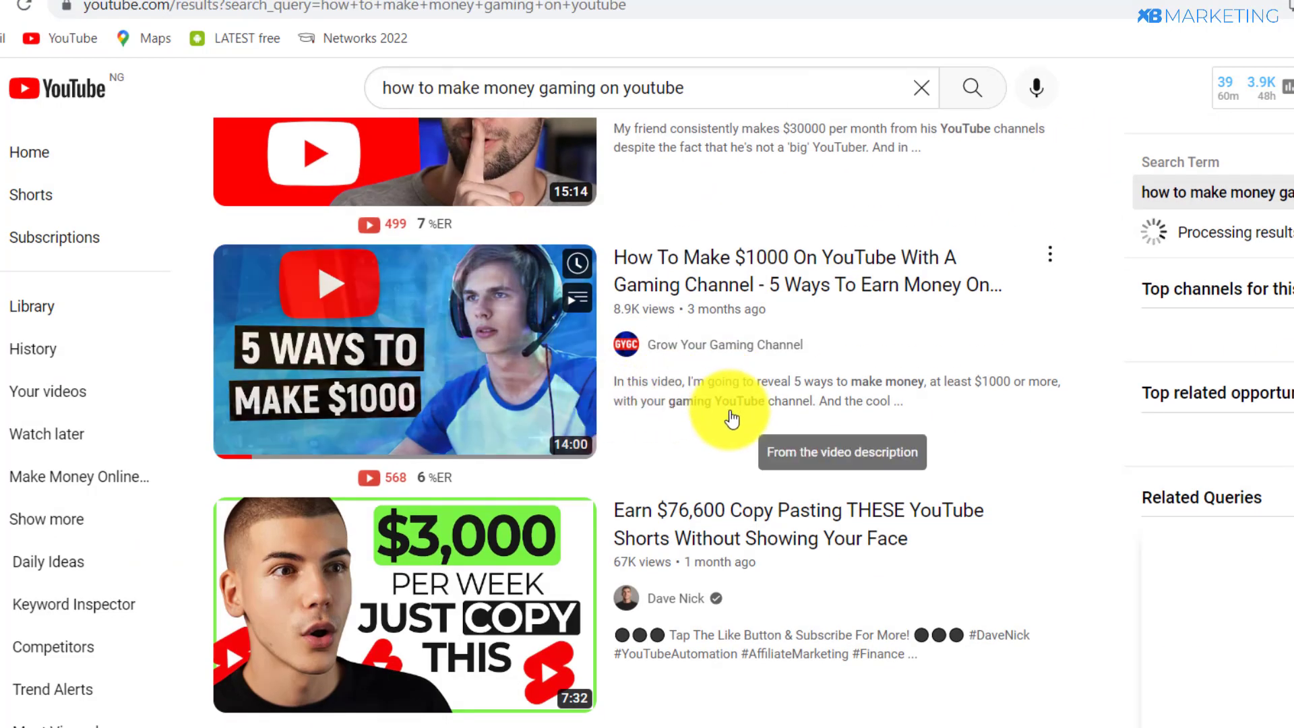
{"action": "scroll", "coordinate": [741, 411], "scroll_direction": "down", "scroll_amount": 5}
{"action": "scroll", "coordinate": [754, 416], "scroll_direction": "down", "scroll_amount": 3}
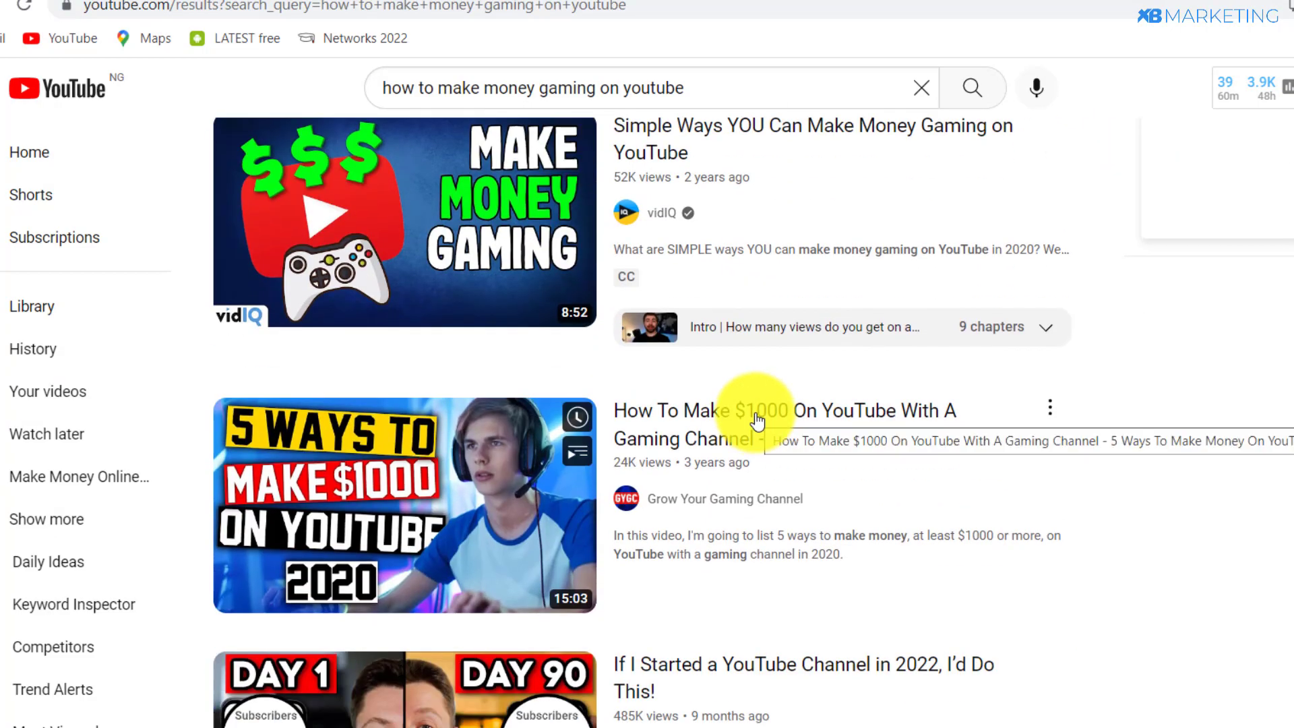
{"action": "scroll", "coordinate": [757, 418], "scroll_direction": "up", "scroll_amount": 10}
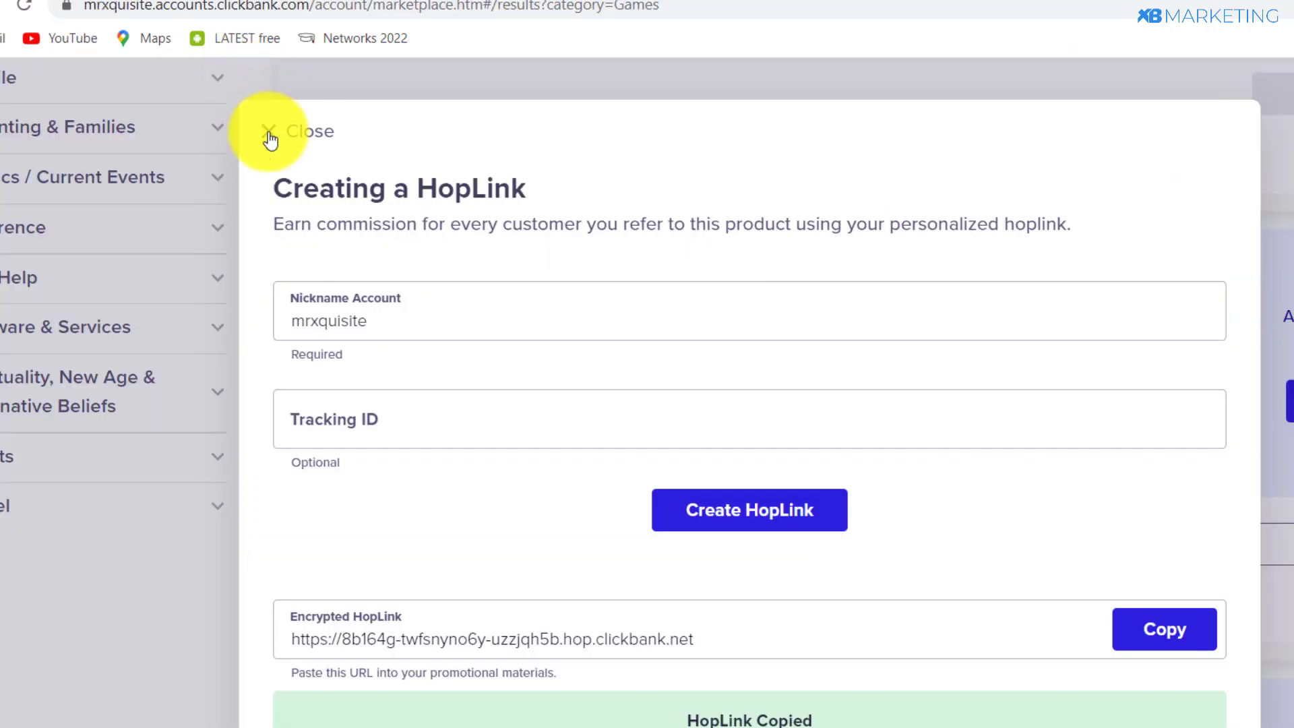
- In the ClickBank marketplace, close the HopLink dialog and look over the product categories for other niches to promote
{"action": "left_click", "coordinate": [266, 134]}
{"action": "scroll", "coordinate": [232, 296], "scroll_direction": "up", "scroll_amount": 10}
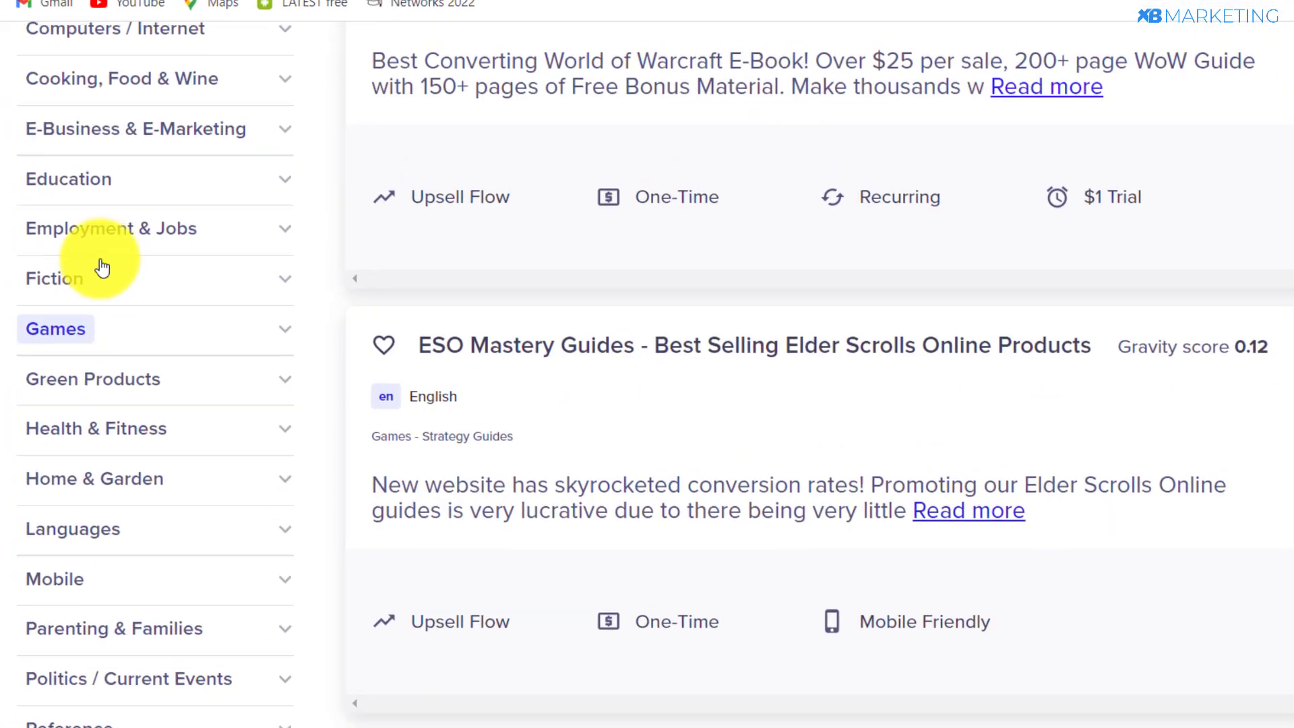
{"action": "scroll", "coordinate": [130, 357], "scroll_direction": "down", "scroll_amount": 2}
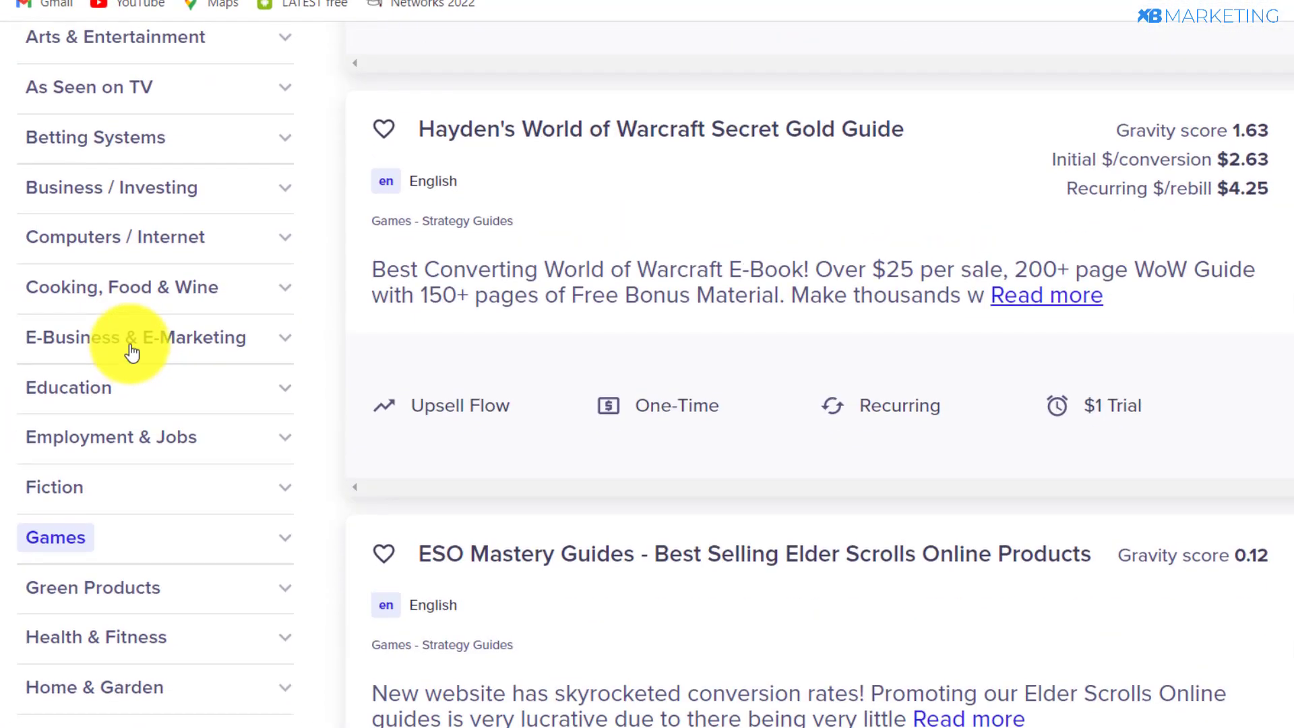
{"action": "scroll", "coordinate": [131, 351], "scroll_direction": "up", "scroll_amount": 3}
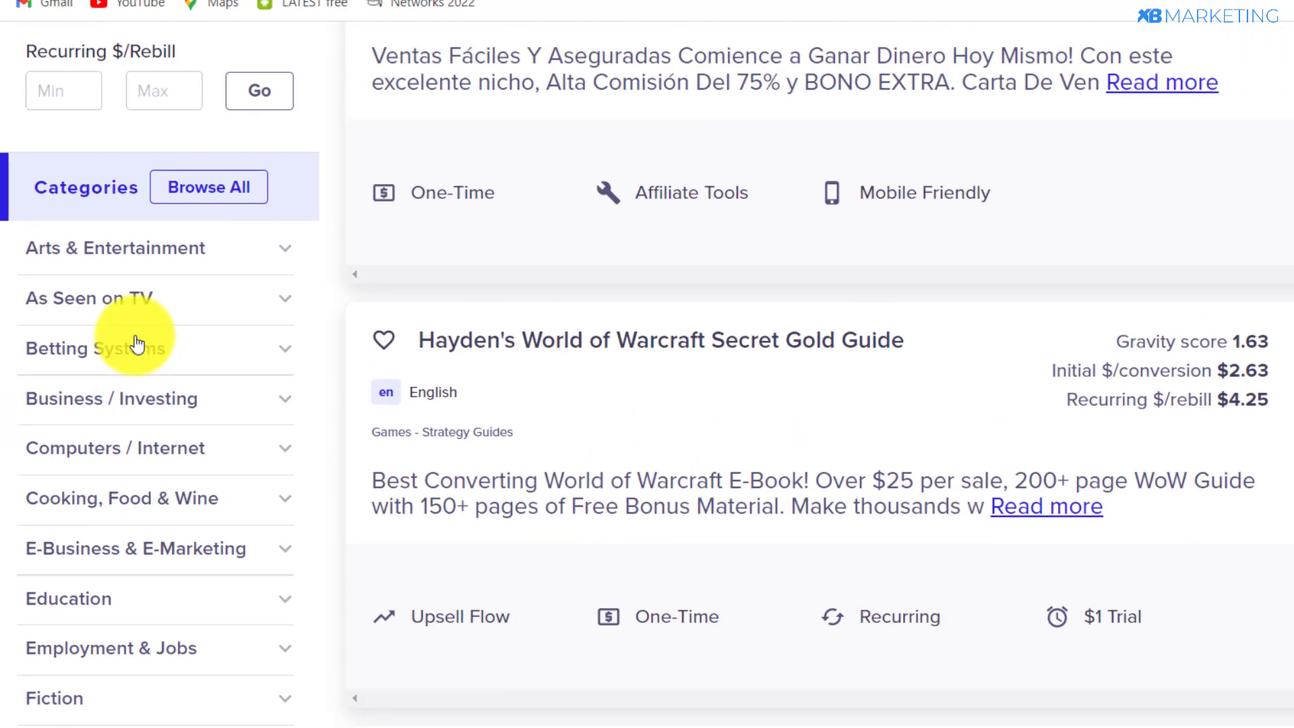